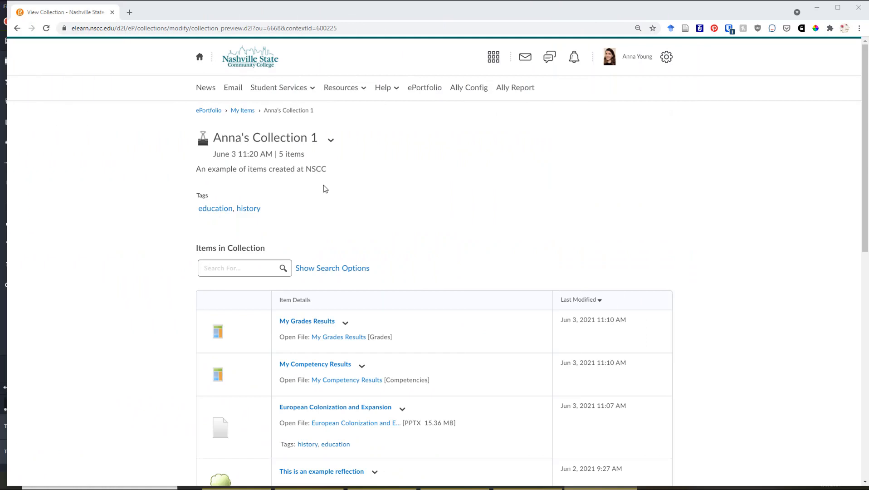
Examine the collection's items, their tags and the reflections section.
{"action": "scroll", "coordinate": [311, 207], "scroll_direction": "down", "scroll_amount": 2}
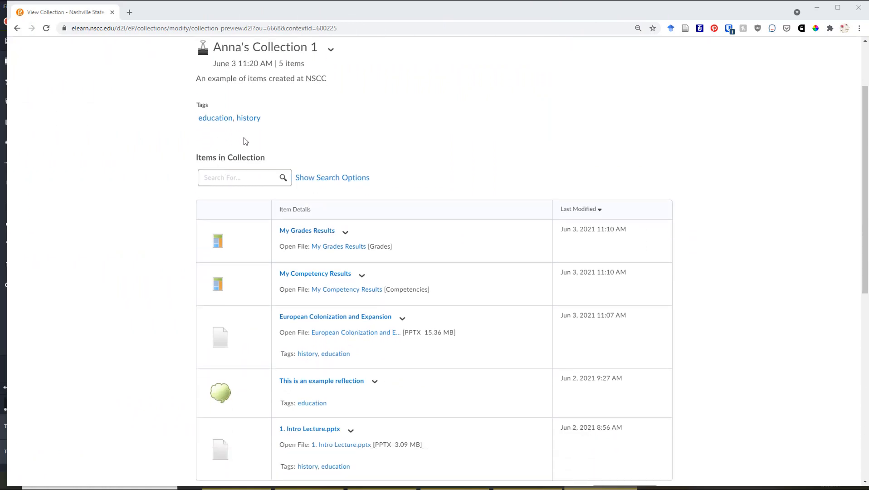
{"action": "scroll", "coordinate": [244, 141], "scroll_direction": "down", "scroll_amount": 1}
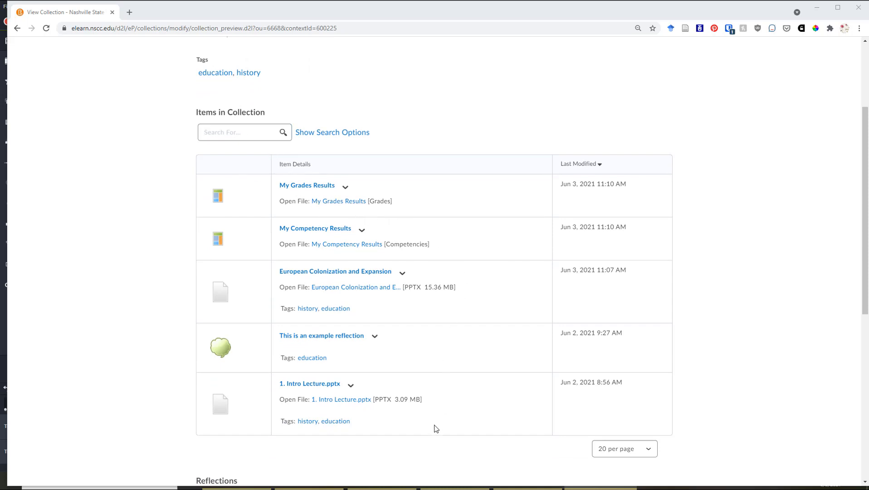
{"action": "scroll", "coordinate": [393, 417], "scroll_direction": "down", "scroll_amount": 1}
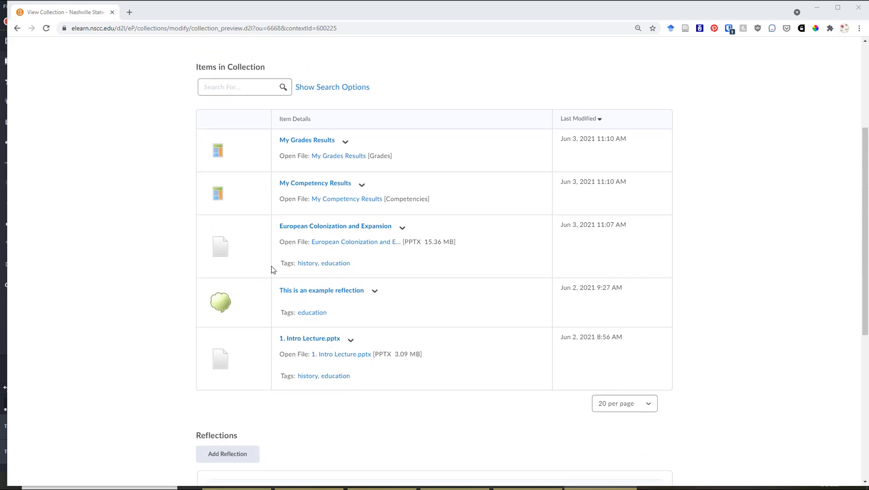
{"action": "scroll", "coordinate": [271, 270], "scroll_direction": "up", "scroll_amount": 2}
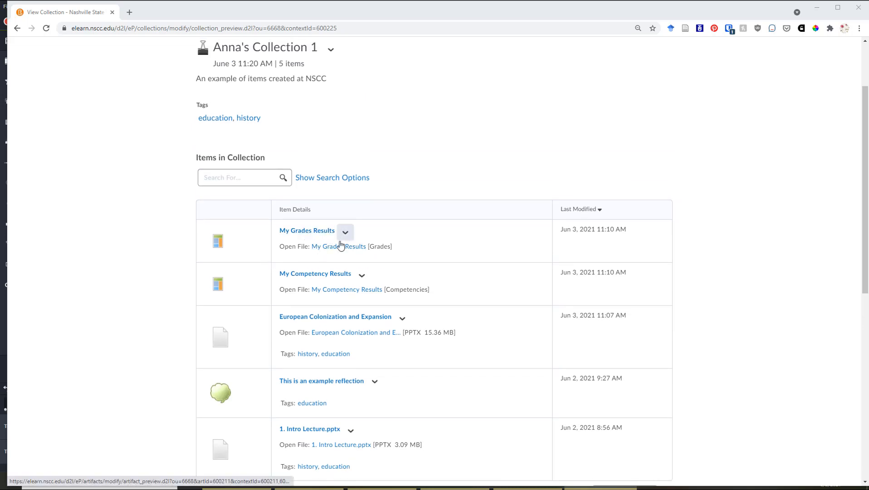
{"action": "scroll", "coordinate": [340, 242], "scroll_direction": "down", "scroll_amount": 2}
{"action": "scroll", "coordinate": [337, 263], "scroll_direction": "down", "scroll_amount": 1}
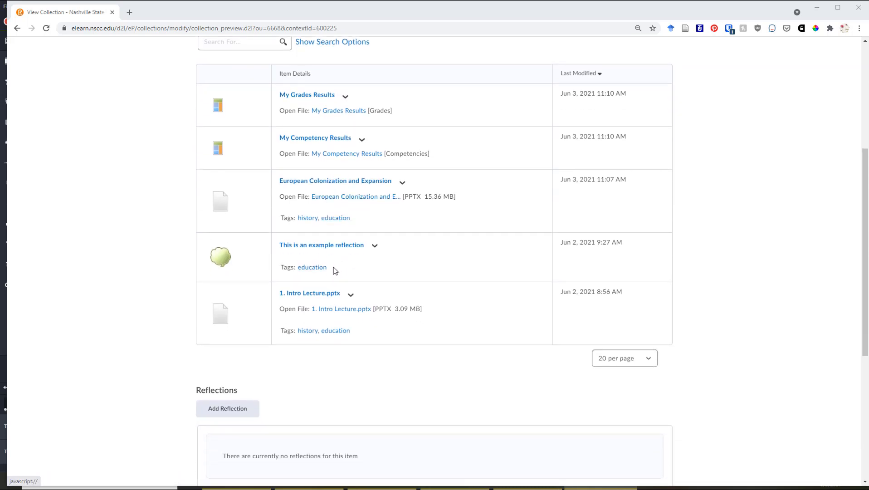
{"action": "scroll", "coordinate": [353, 335], "scroll_direction": "up", "scroll_amount": 2}
{"action": "scroll", "coordinate": [359, 345], "scroll_direction": "up", "scroll_amount": 3}
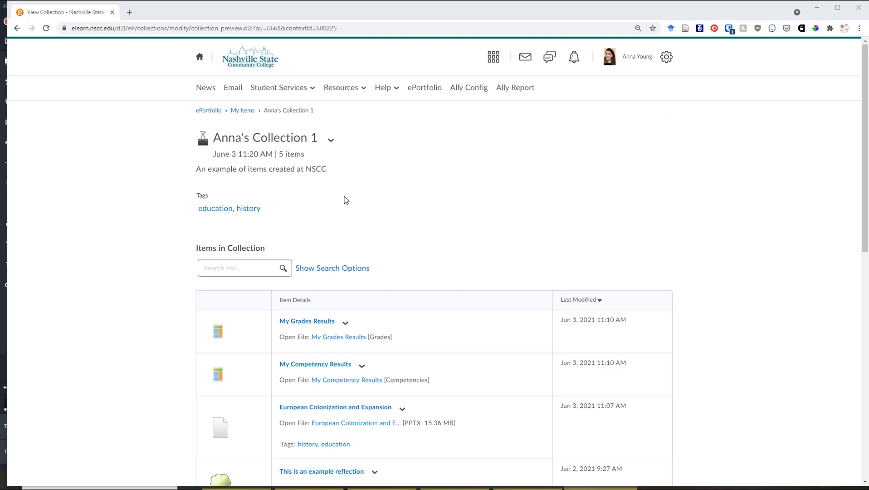
Create a new presentation from My Items and name it with the owner's first name followed by "New Presentation".
{"action": "left_click", "coordinate": [248, 110]}
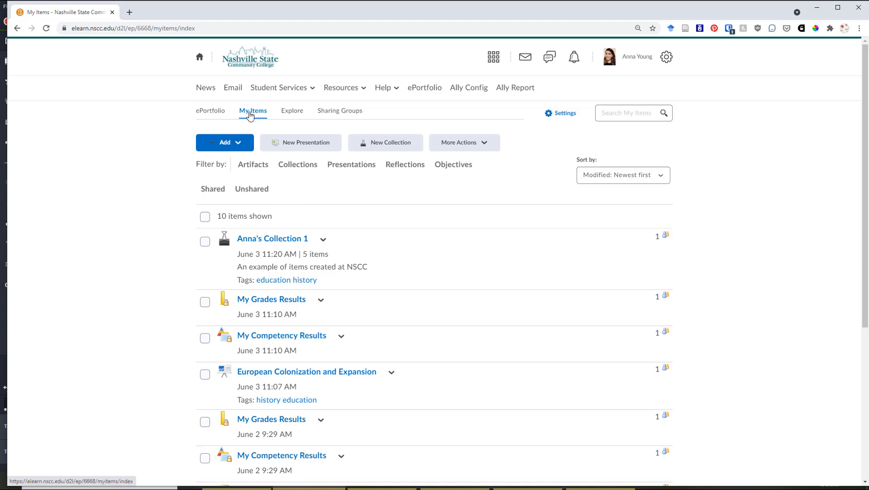
{"action": "left_click", "coordinate": [292, 145]}
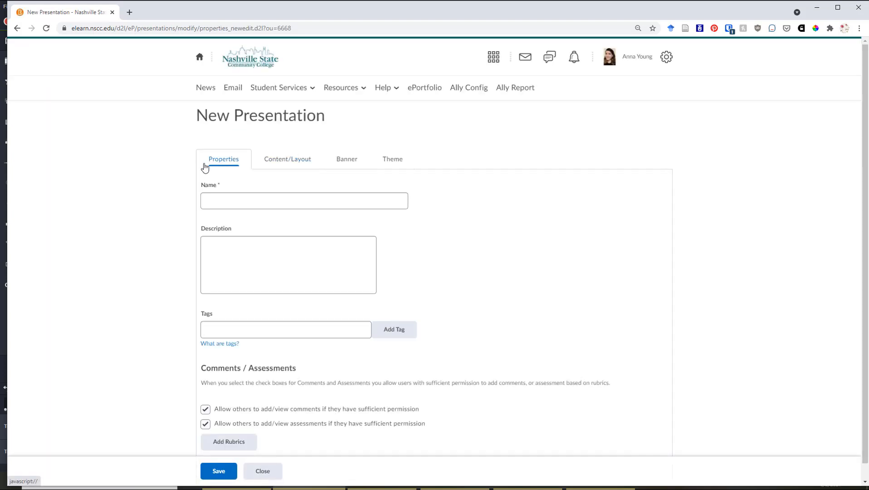
{"action": "left_click", "coordinate": [220, 197]}
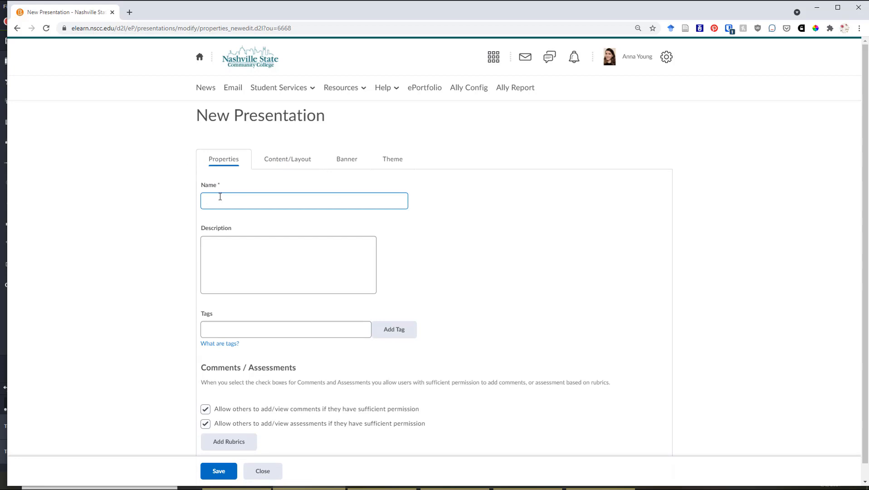
{"action": "type", "text": "Anna's New Presentation"}
Enter the presentation's description "A presentation of my work at NSCC".
{"action": "left_click", "coordinate": [273, 253]}
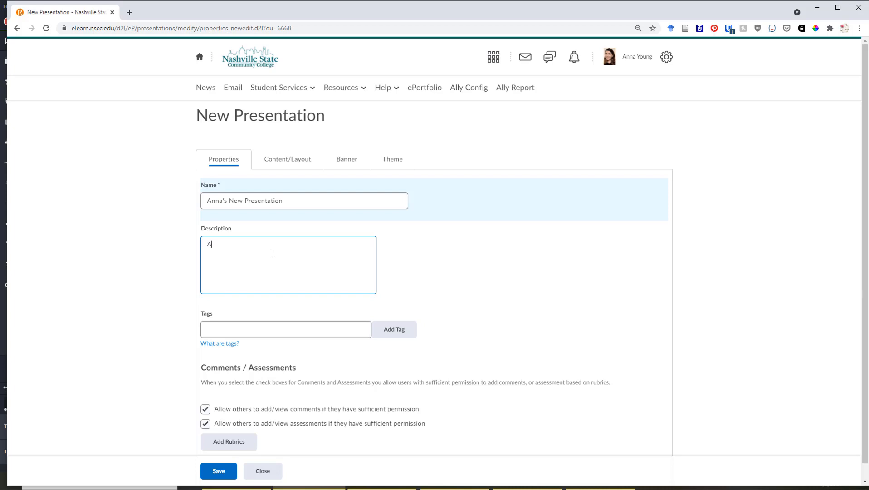
{"action": "type", "text": "A presentation of my work at NSCC"}
Add the existing tags "education" and "instructional materials" to the presentation.
{"action": "left_click", "coordinate": [279, 329]}
{"action": "type", "text": "e"}
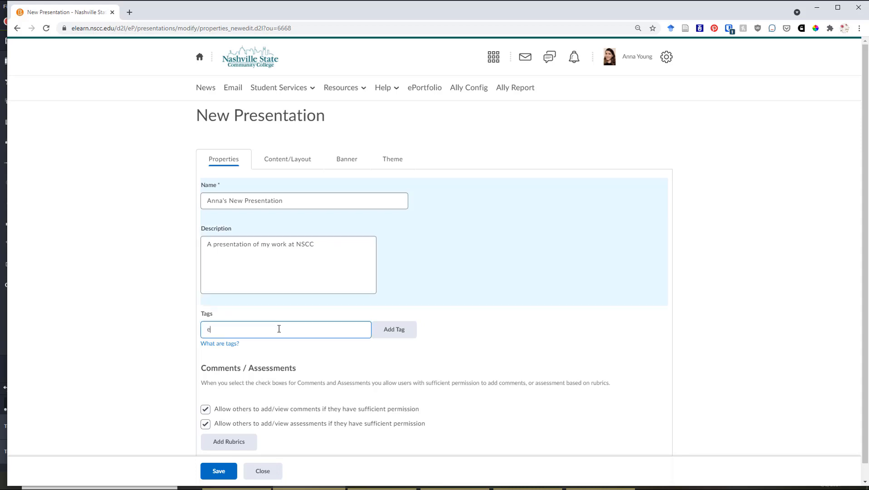
{"action": "type", "text": "ducation"}
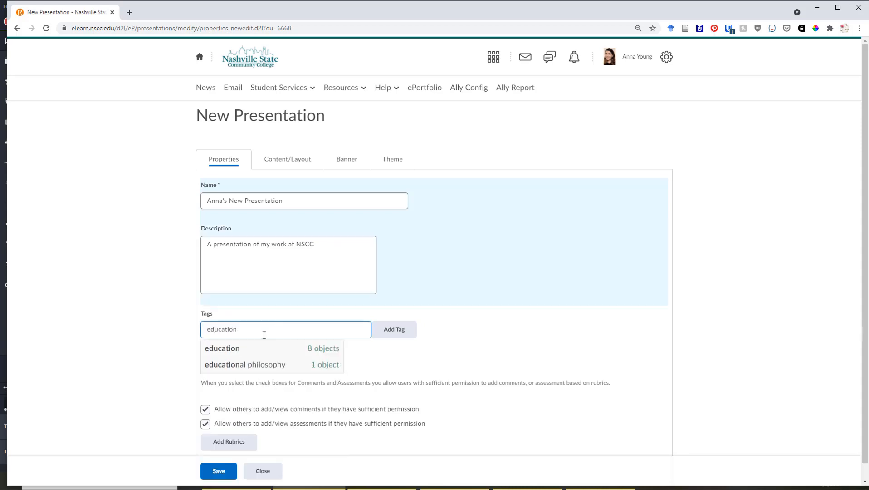
{"action": "left_click", "coordinate": [264, 344]}
{"action": "left_click", "coordinate": [395, 329]}
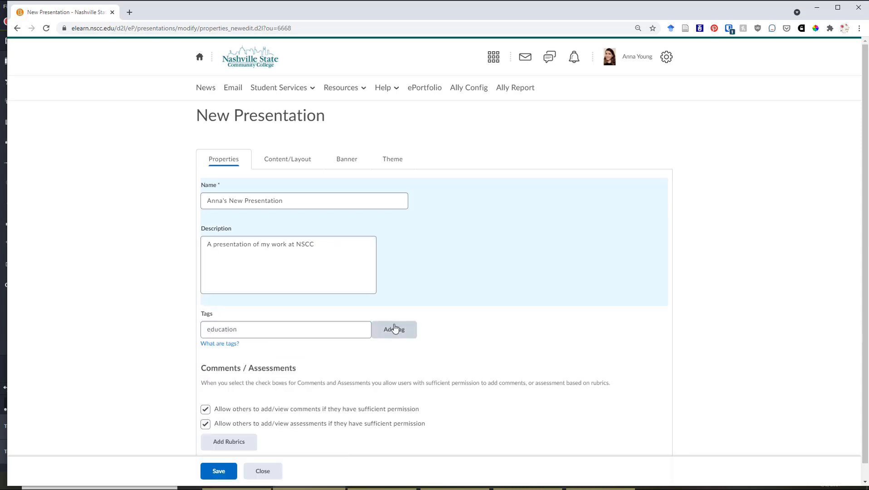
{"action": "left_click", "coordinate": [318, 333]}
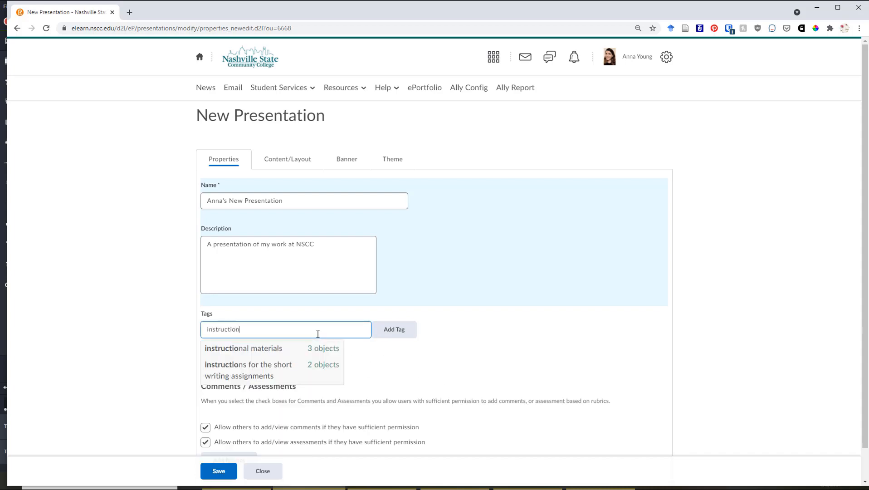
{"action": "left_click", "coordinate": [314, 348]}
{"action": "left_click", "coordinate": [391, 334]}
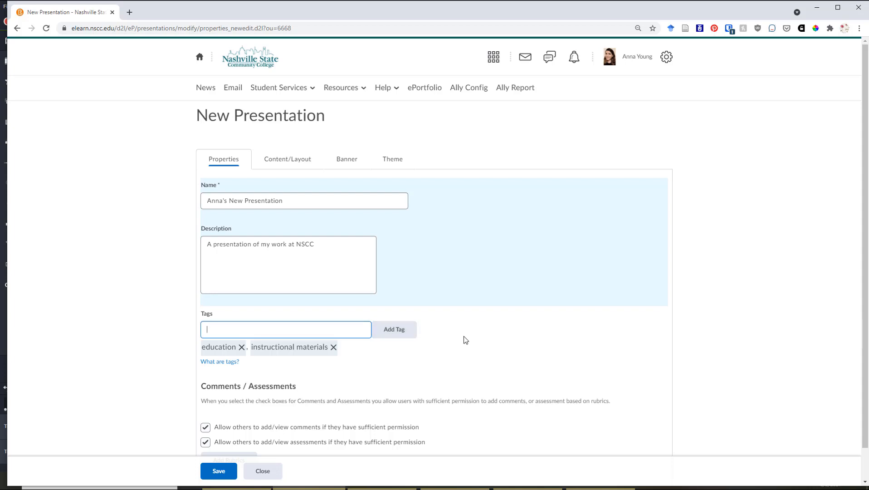
Keep comments and assessments allowed, and continue to the presentation's content and layout settings.
{"action": "scroll", "coordinate": [138, 320], "scroll_direction": "down", "scroll_amount": 1}
{"action": "scroll", "coordinate": [138, 320], "scroll_direction": "down", "scroll_amount": 1}
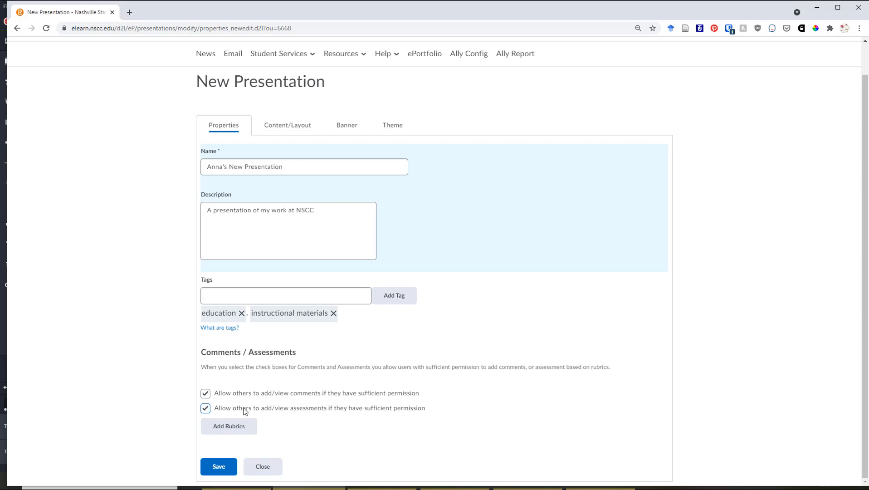
{"action": "scroll", "coordinate": [305, 424], "scroll_direction": "up", "scroll_amount": 1}
{"action": "scroll", "coordinate": [306, 428], "scroll_direction": "down", "scroll_amount": 1}
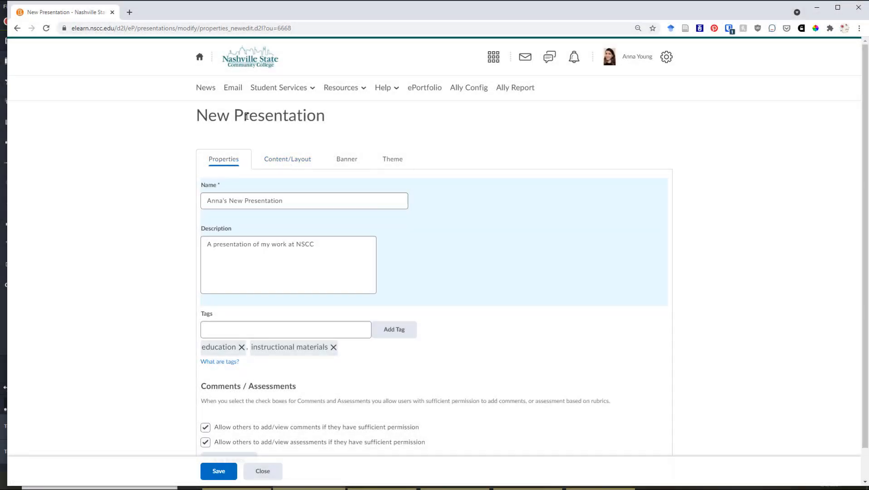
{"action": "left_click", "coordinate": [269, 159]}
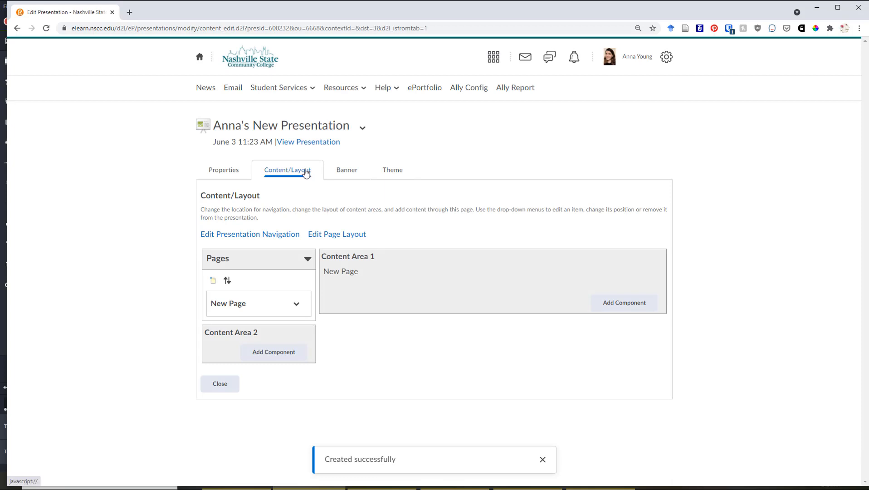
Preview the presentation's default banner and page in a separate window, and close the preview.
{"action": "left_click", "coordinate": [295, 144]}
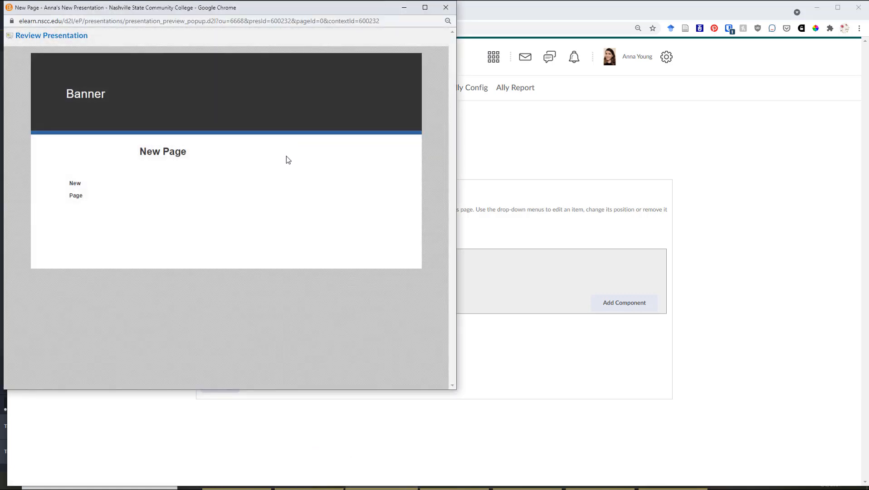
{"action": "left_click_drag", "start_coordinate": [178, 11], "coordinate": [223, 34]}
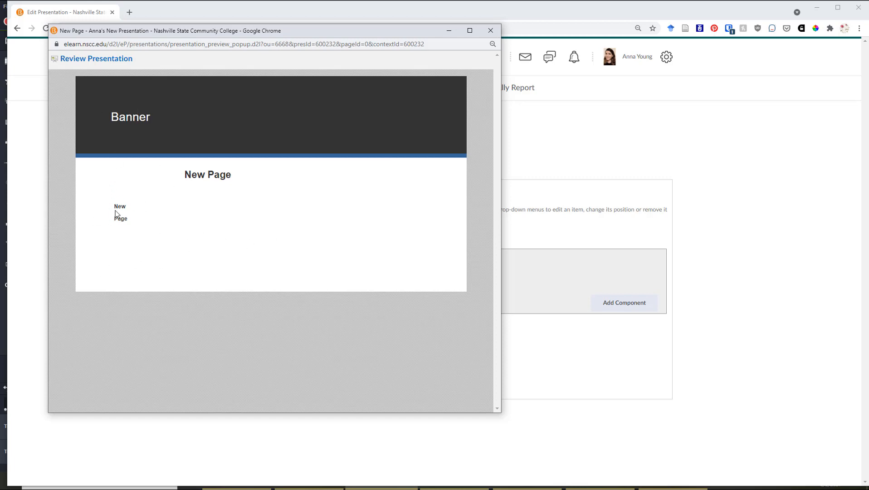
{"action": "left_click", "coordinate": [490, 31]}
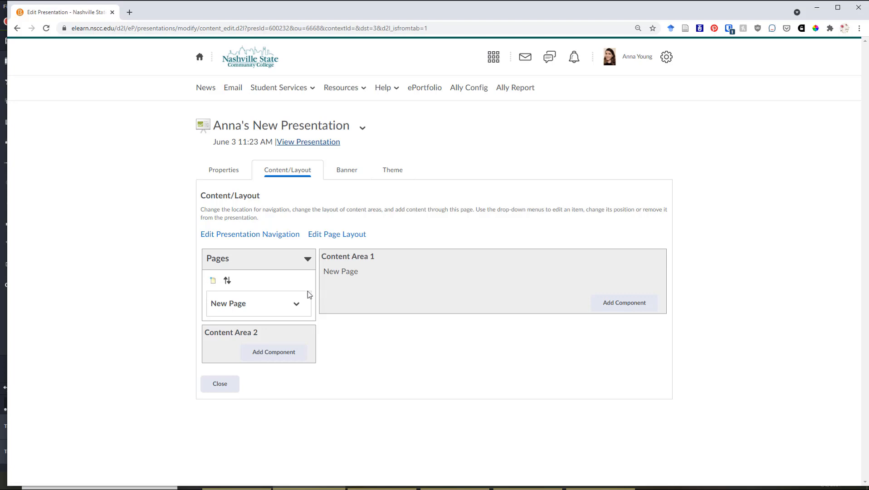
Add a page named "About Me" to the presentation, leaving its name and navigation entry shown, and save it.
{"action": "left_click", "coordinate": [215, 282]}
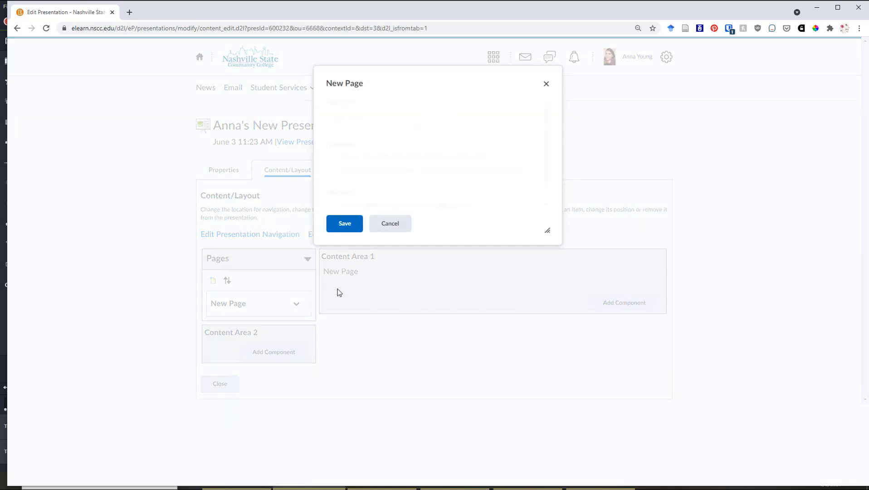
{"action": "double_click", "coordinate": [357, 117]}
{"action": "triple_click", "coordinate": [358, 116]}
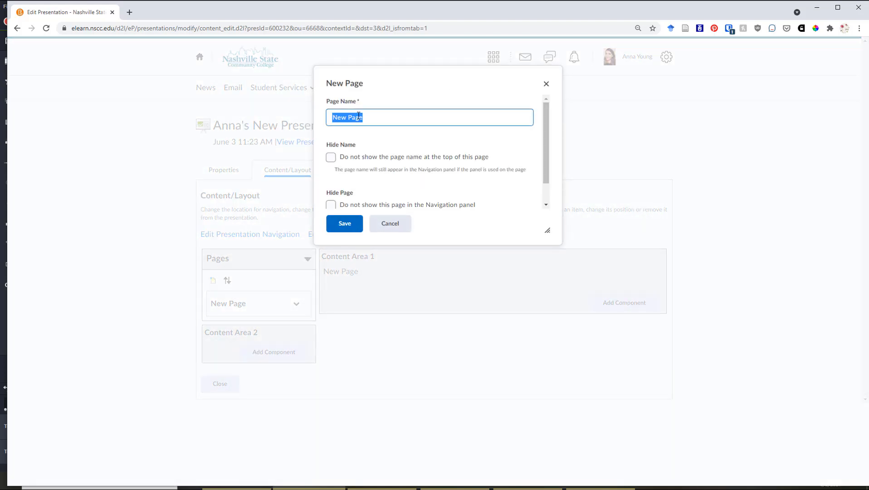
{"action": "key", "text": "BackSpace"}
{"action": "type", "text": "About Me"}
{"action": "scroll", "coordinate": [395, 150], "scroll_direction": "down", "scroll_amount": 1}
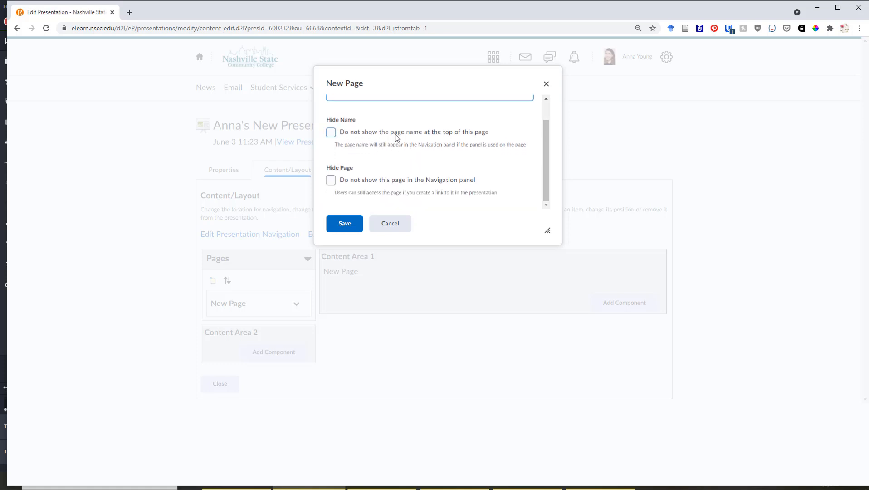
{"action": "scroll", "coordinate": [392, 144], "scroll_direction": "up", "scroll_amount": 1}
{"action": "scroll", "coordinate": [392, 143], "scroll_direction": "down", "scroll_amount": 1}
{"action": "scroll", "coordinate": [438, 190], "scroll_direction": "up", "scroll_amount": 1}
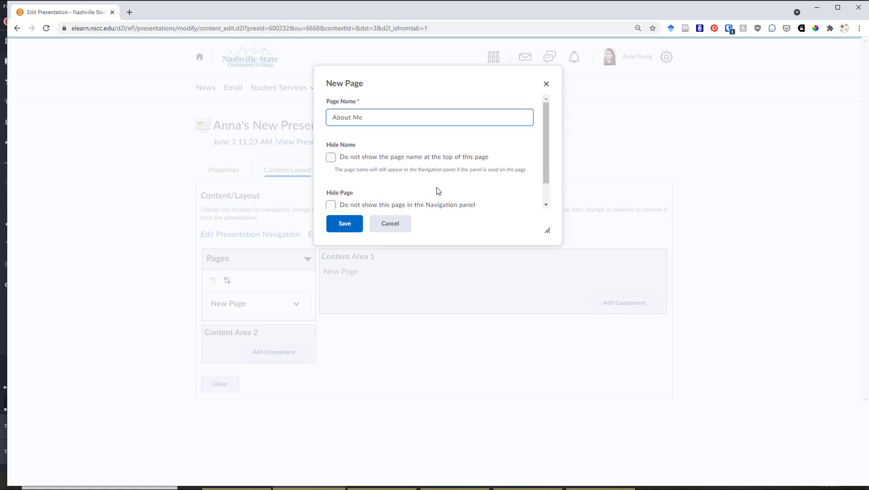
{"action": "scroll", "coordinate": [438, 190], "scroll_direction": "down", "scroll_amount": 1}
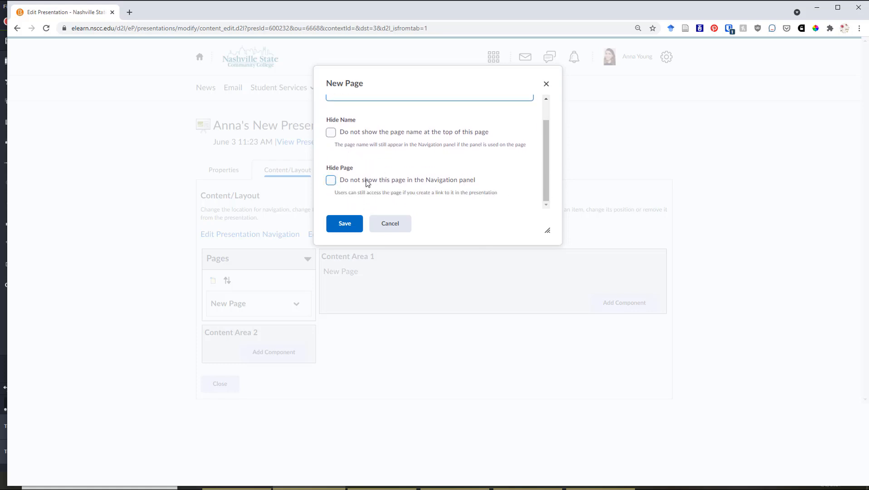
{"action": "scroll", "coordinate": [403, 190], "scroll_direction": "up", "scroll_amount": 1}
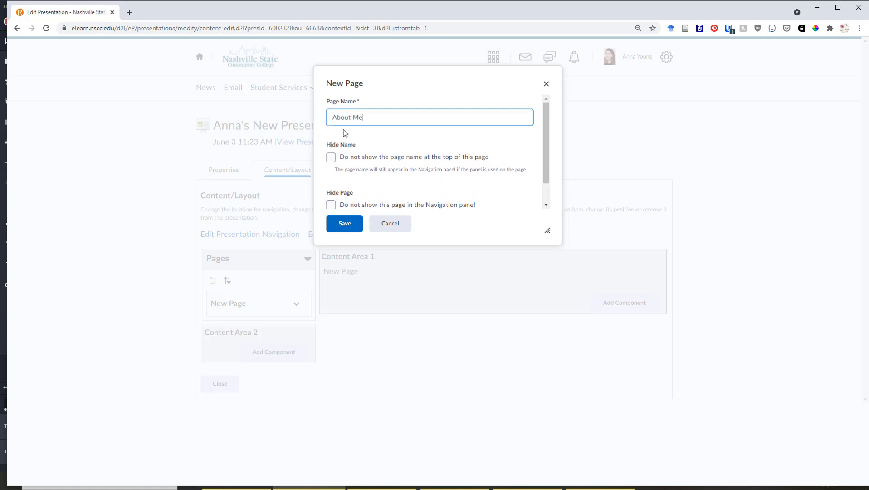
{"action": "left_click", "coordinate": [343, 229]}
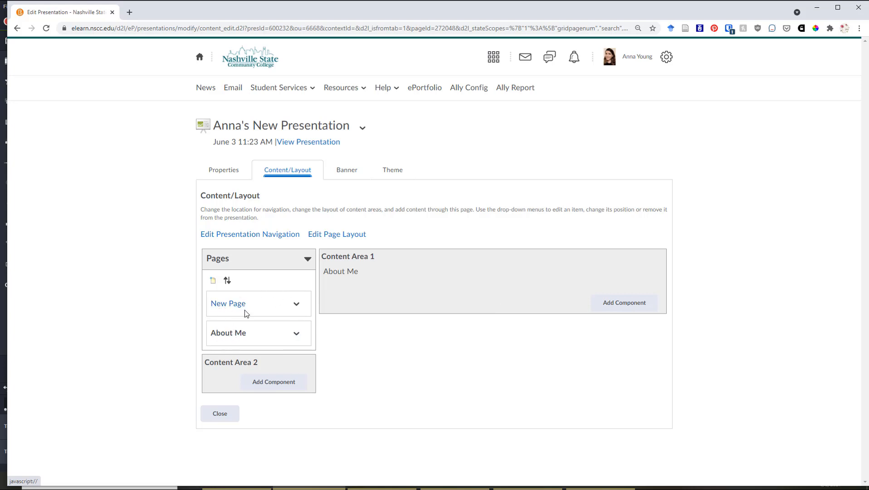
Reorder the presentation's pages so that About Me has sort order 1, and save the order.
{"action": "left_click", "coordinate": [227, 282]}
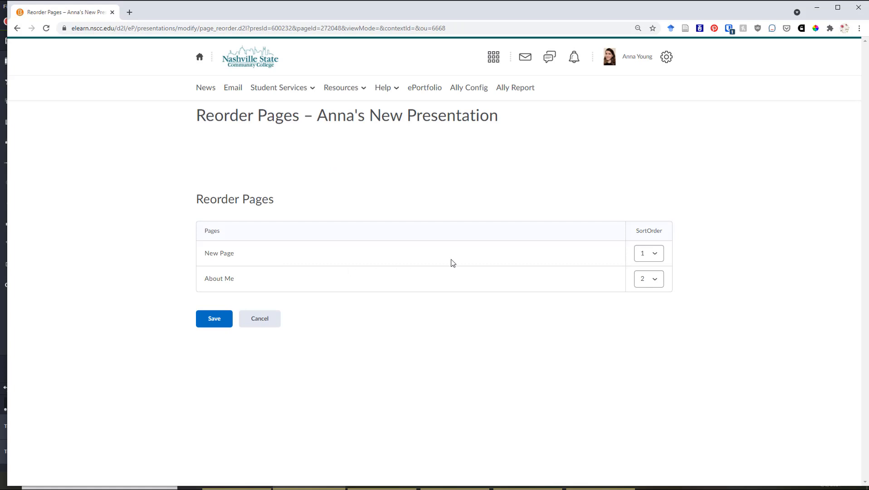
{"action": "left_click", "coordinate": [652, 283]}
{"action": "left_click", "coordinate": [648, 282]}
{"action": "left_click", "coordinate": [648, 291]}
{"action": "left_click", "coordinate": [214, 320]}
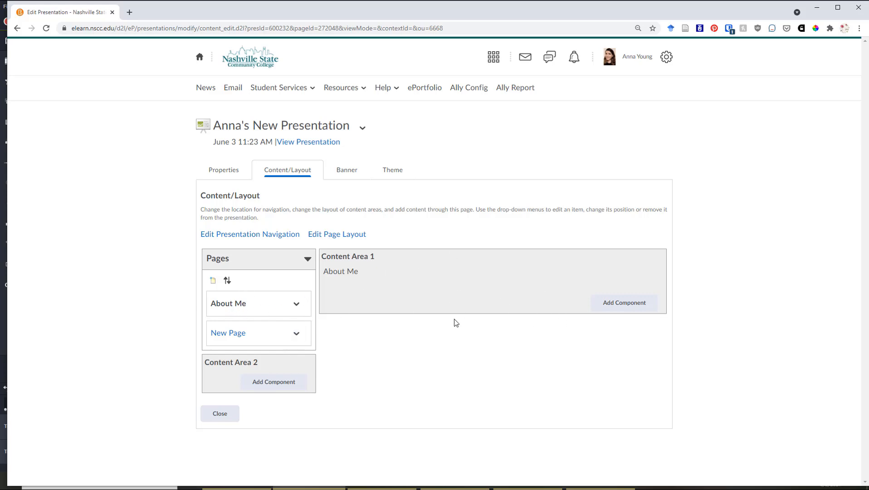
Review the component types available for Content Area 1 of the About Me page, and start adding a text area.
{"action": "left_click", "coordinate": [636, 309]}
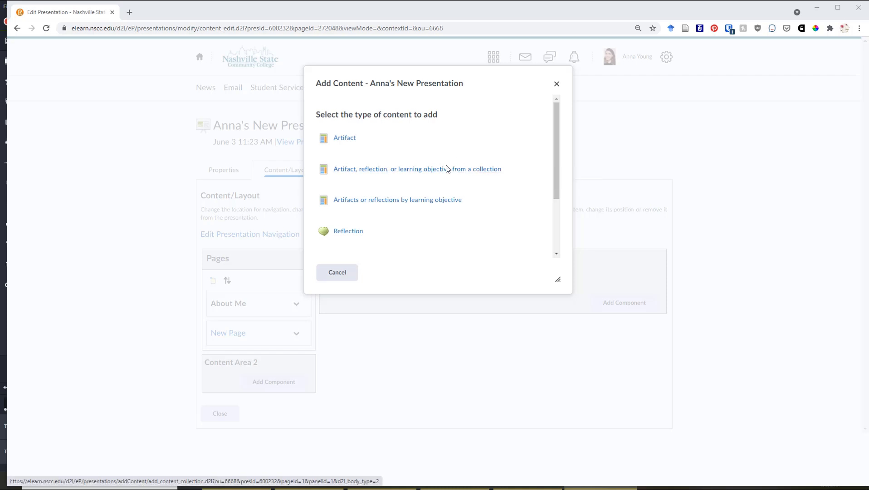
{"action": "scroll", "coordinate": [435, 181], "scroll_direction": "down", "scroll_amount": 2}
{"action": "scroll", "coordinate": [443, 146], "scroll_direction": "up", "scroll_amount": 2}
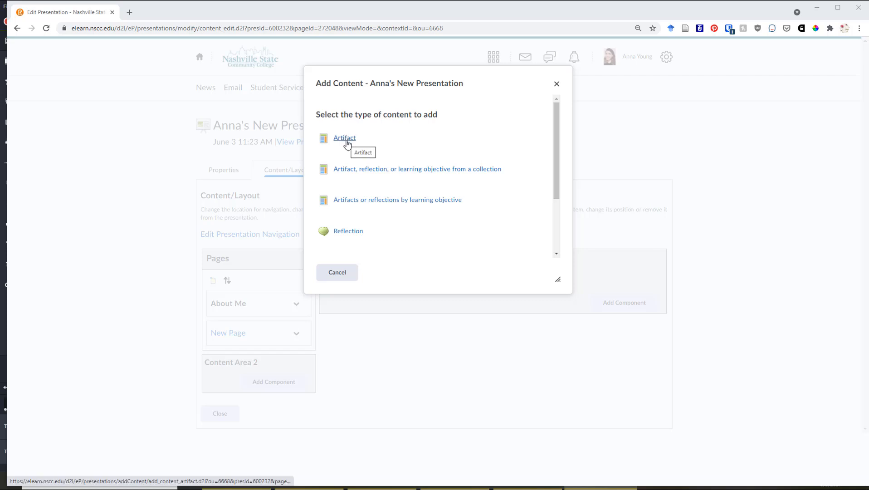
{"action": "scroll", "coordinate": [397, 184], "scroll_direction": "down", "scroll_amount": 1}
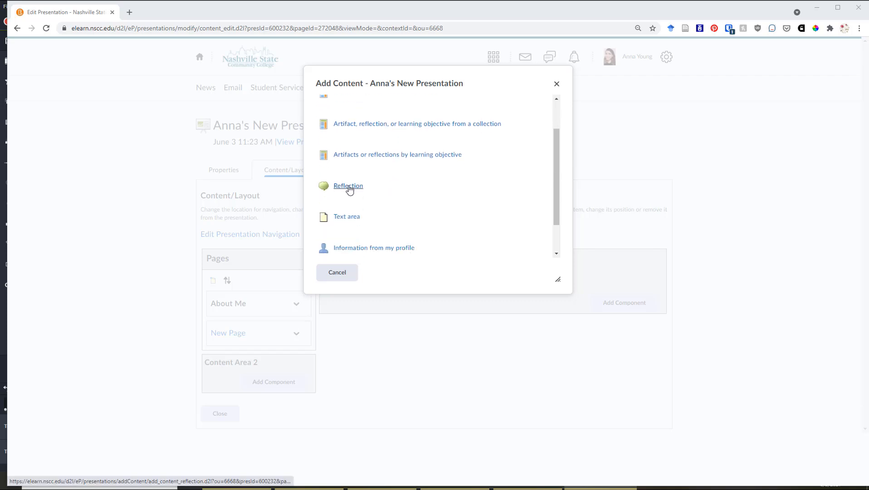
{"action": "scroll", "coordinate": [355, 187], "scroll_direction": "down", "scroll_amount": 1}
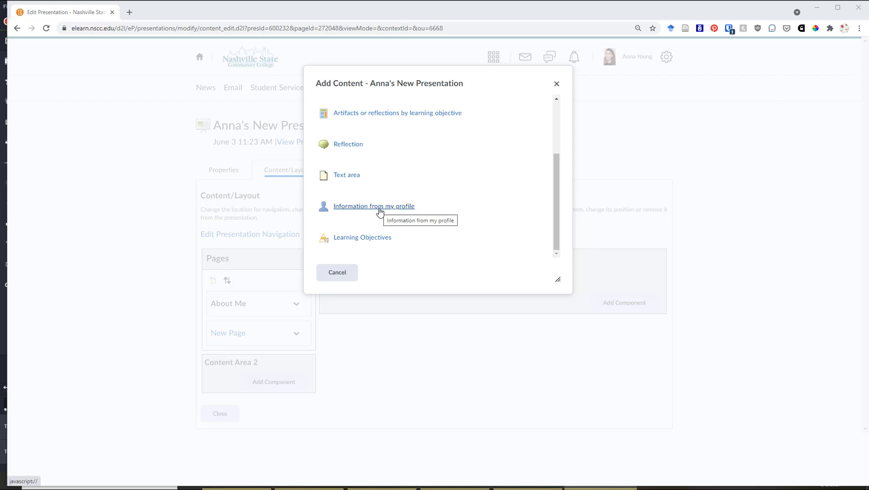
{"action": "scroll", "coordinate": [379, 212], "scroll_direction": "up", "scroll_amount": 1}
{"action": "scroll", "coordinate": [381, 212], "scroll_direction": "down", "scroll_amount": 1}
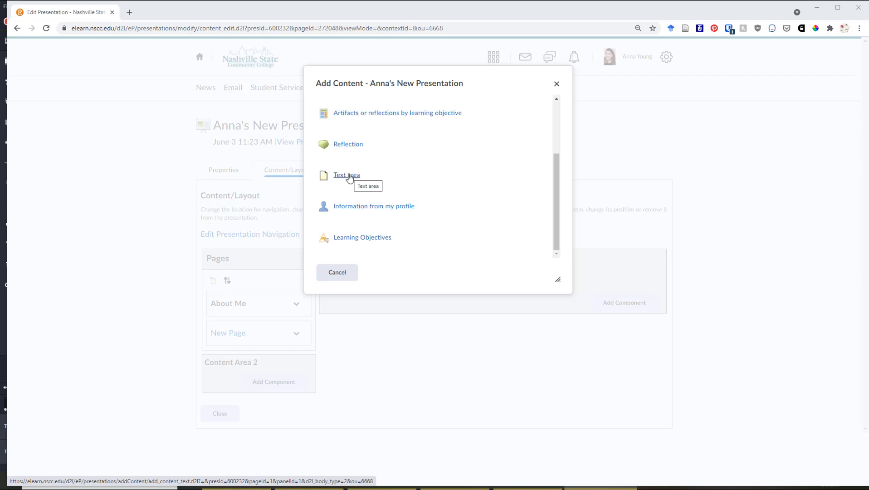
{"action": "left_click", "coordinate": [350, 176]}
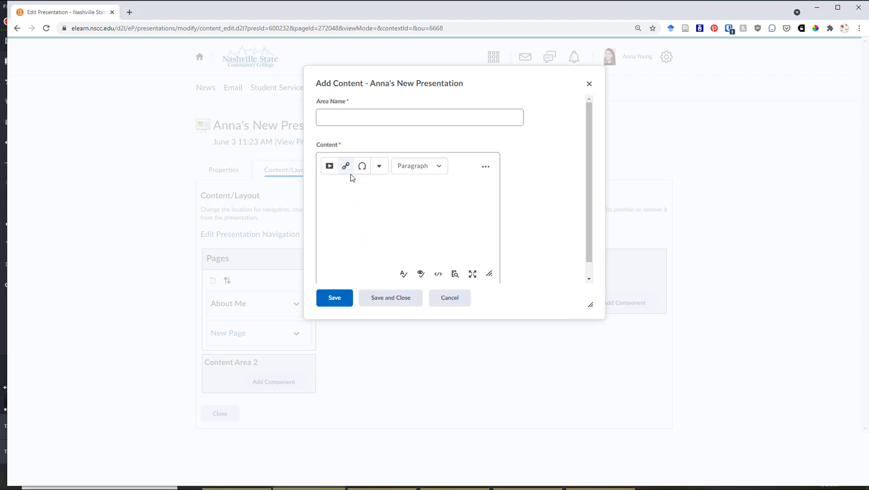
Name the text area "Welcome!", enter the content "Welcome to my site!", and save and close it.
{"action": "left_click", "coordinate": [347, 113]}
{"action": "type", "text": "Welcome!"}
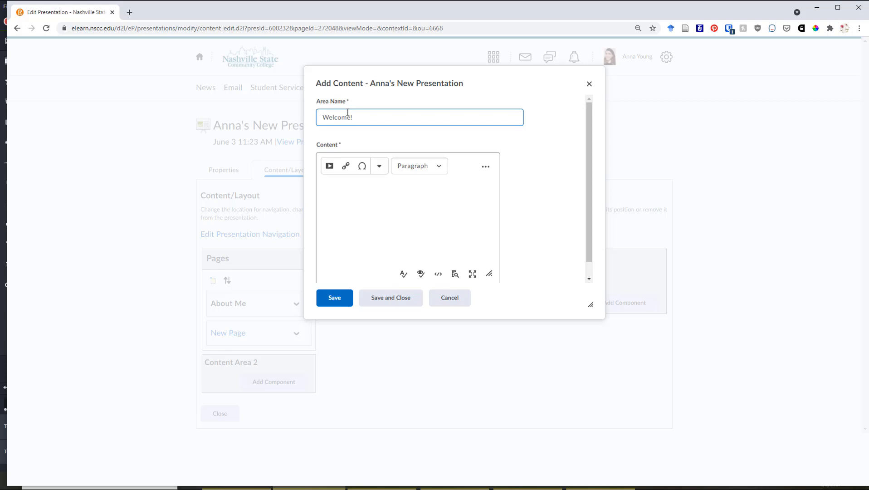
{"action": "left_click", "coordinate": [367, 214]}
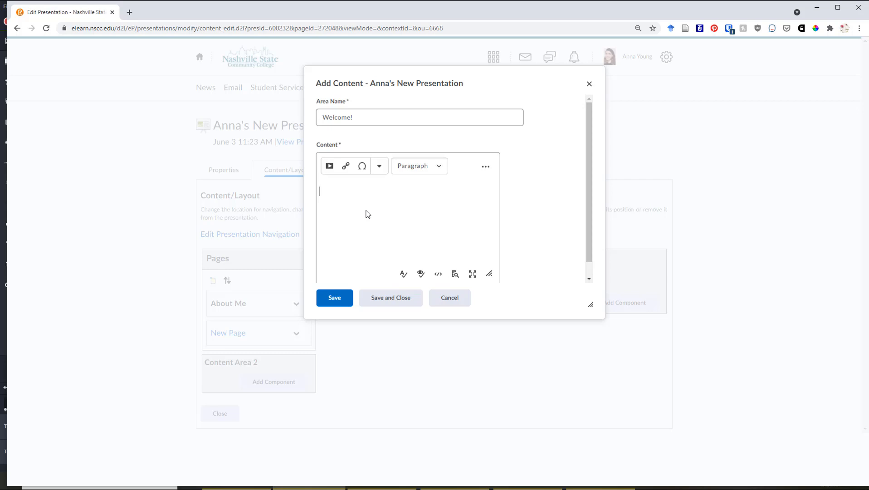
{"action": "type", "text": "Welcome to my site!"}
{"action": "scroll", "coordinate": [368, 213], "scroll_direction": "down", "scroll_amount": 1}
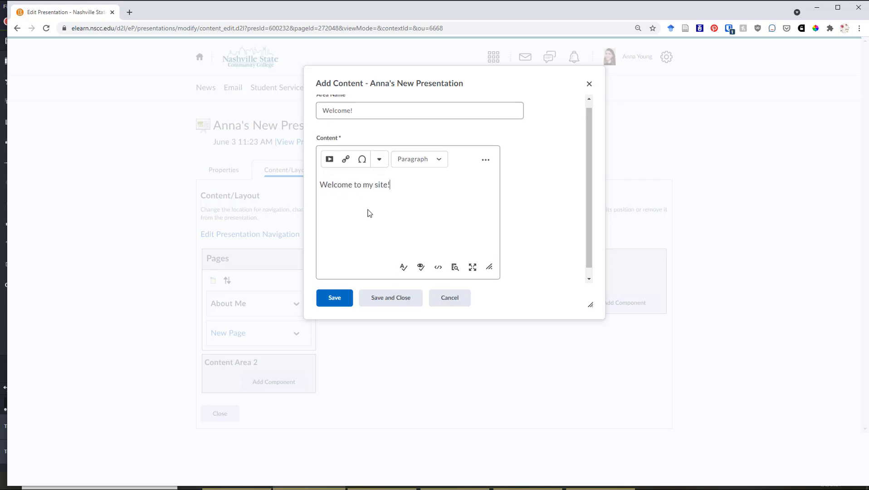
{"action": "left_click", "coordinate": [339, 298]}
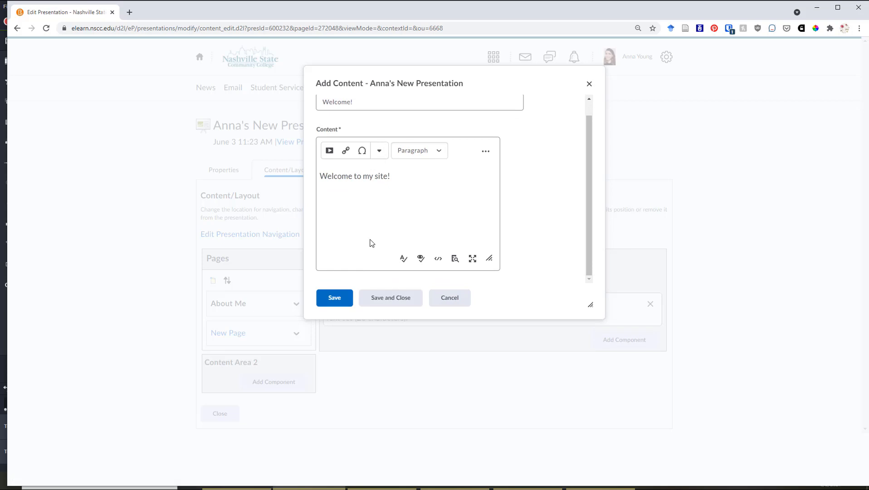
{"action": "left_click", "coordinate": [336, 303]}
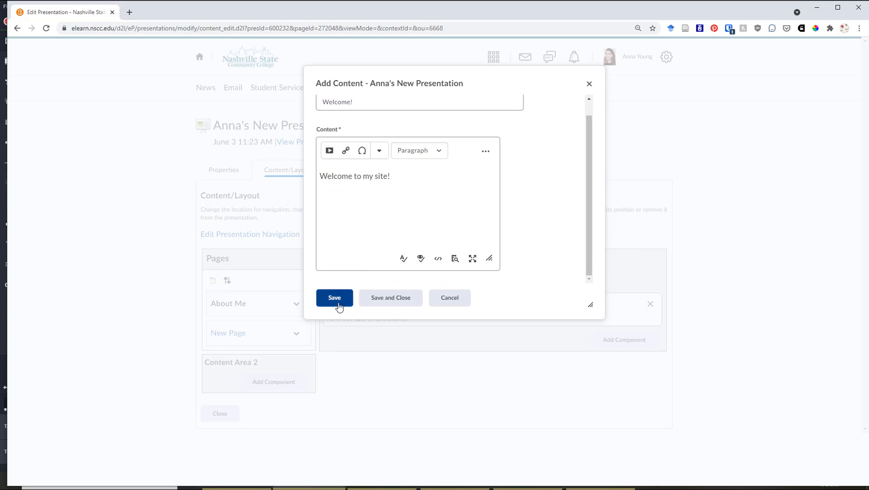
{"action": "left_click", "coordinate": [393, 301]}
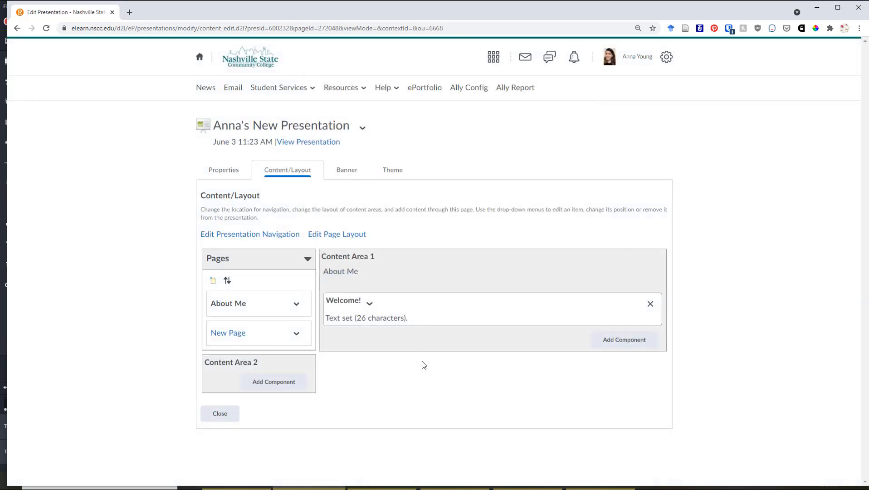
Preview the presentation to check how the welcome text displays on the About Me page, and close the preview.
{"action": "left_click", "coordinate": [331, 142]}
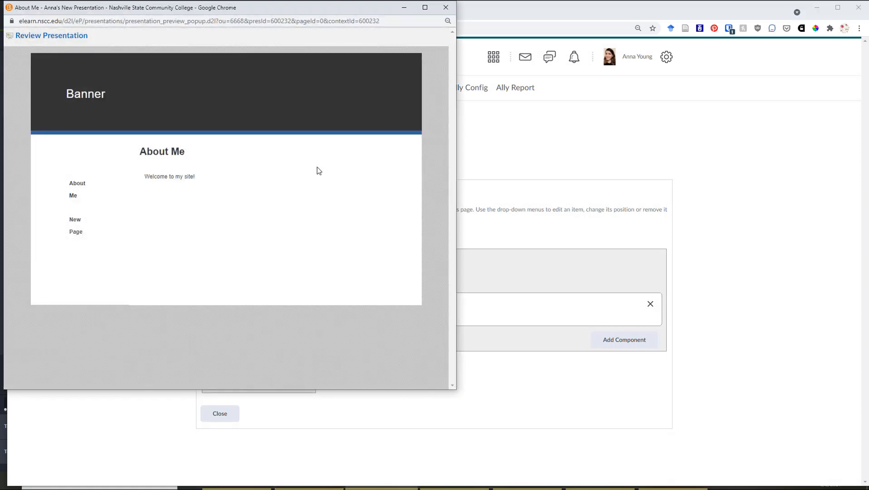
{"action": "left_click_drag", "start_coordinate": [145, 177], "coordinate": [205, 181]}
{"action": "left_click", "coordinate": [203, 181]}
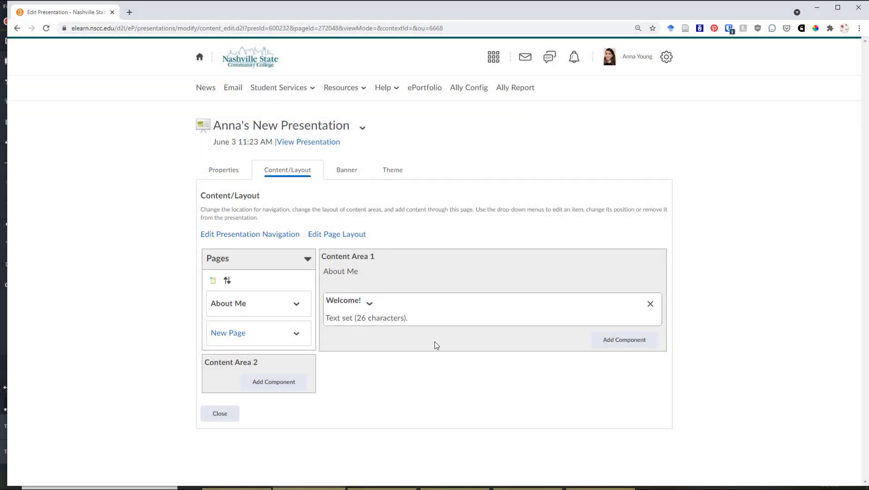
Add a component with information from the profile to Content Area 1 of the About Me page.
{"action": "left_click", "coordinate": [637, 344]}
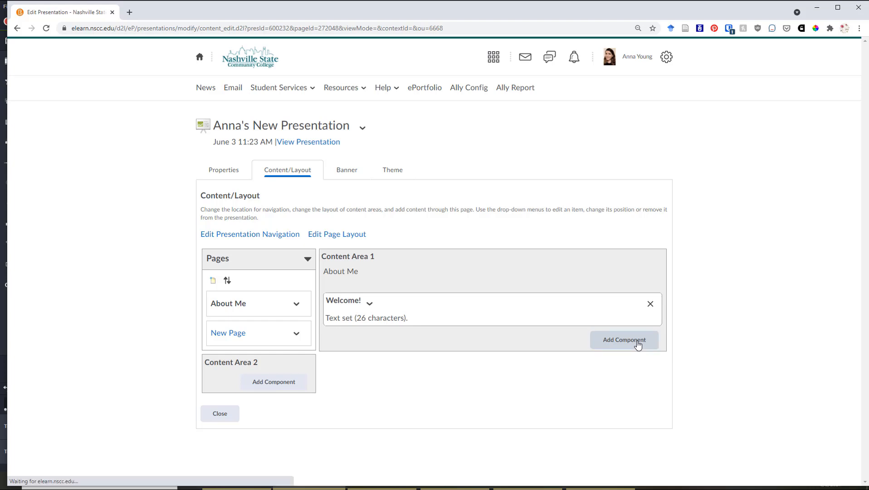
{"action": "scroll", "coordinate": [485, 222], "scroll_direction": "down", "scroll_amount": 3}
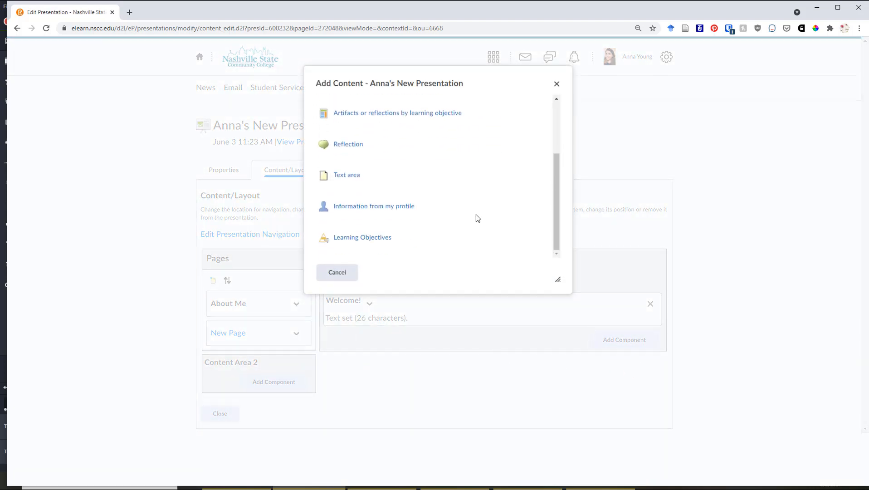
{"action": "left_click", "coordinate": [395, 210]}
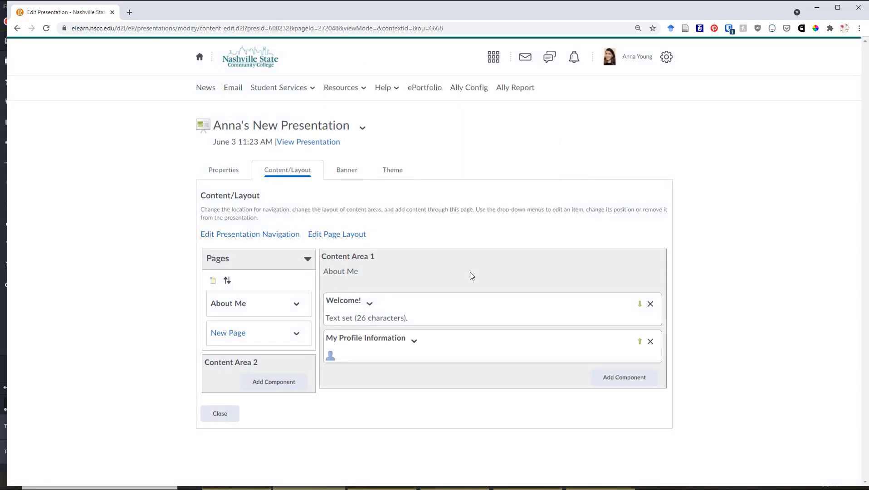
Open the display options of the My Profile Information component in Content Area 1.
{"action": "left_click", "coordinate": [414, 342]}
{"action": "left_click", "coordinate": [454, 375]}
{"action": "left_click", "coordinate": [409, 344]}
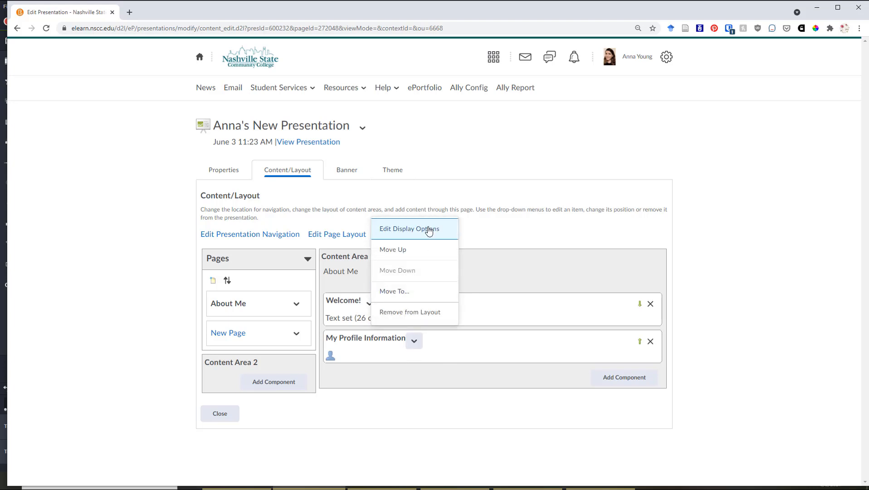
{"action": "left_click", "coordinate": [422, 363]}
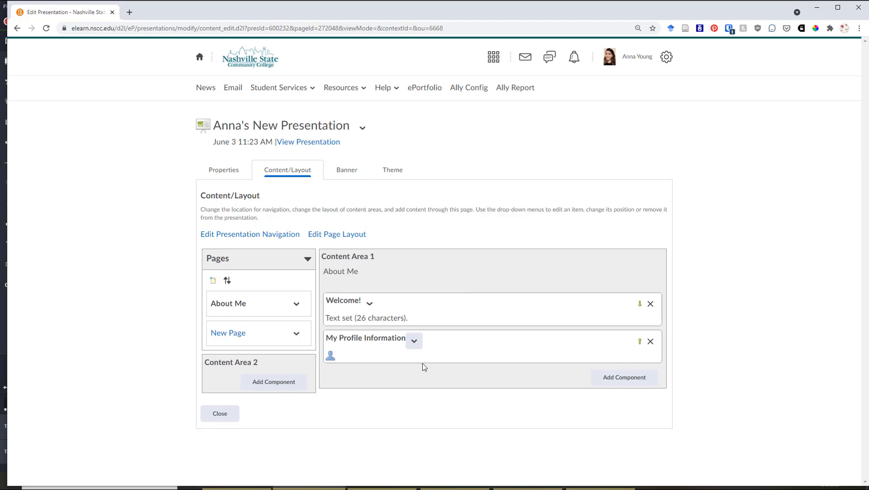
{"action": "left_click", "coordinate": [414, 341]}
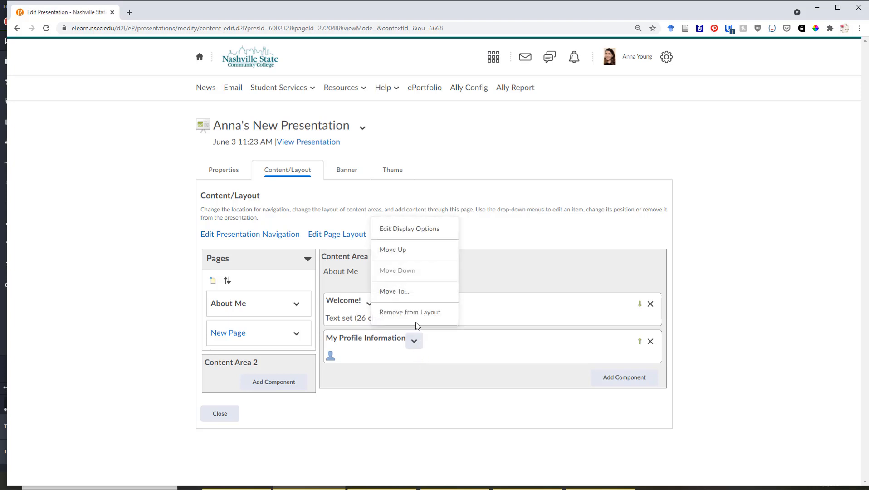
{"action": "left_click", "coordinate": [401, 224]}
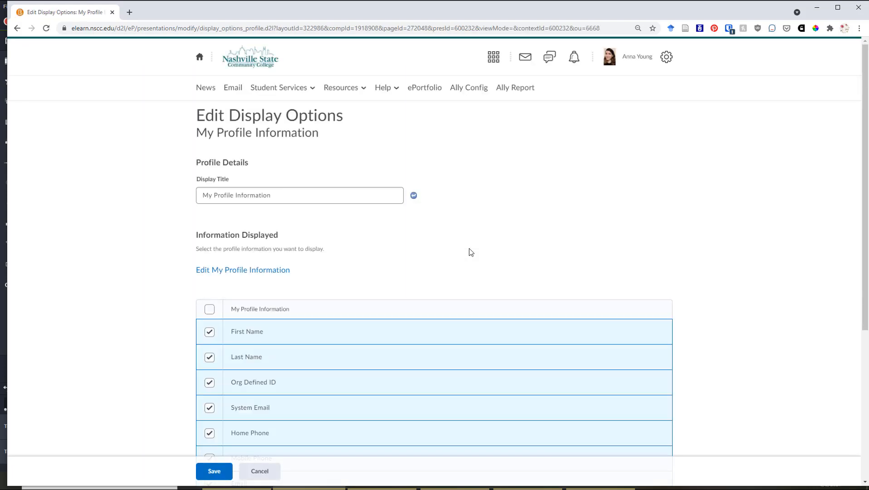
Exclude Org Defined ID, Home Phone and Mobile Phone from the displayed profile information.
{"action": "scroll", "coordinate": [455, 252], "scroll_direction": "down", "scroll_amount": 2}
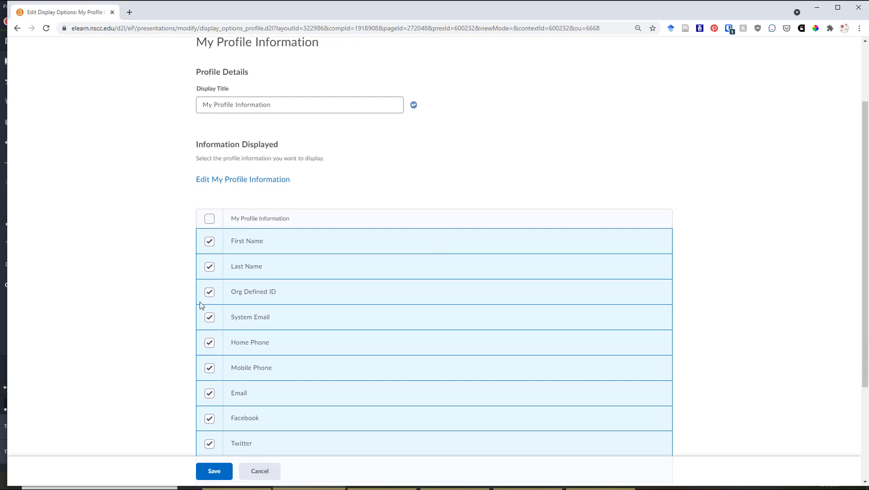
{"action": "scroll", "coordinate": [199, 306], "scroll_direction": "up", "scroll_amount": 1}
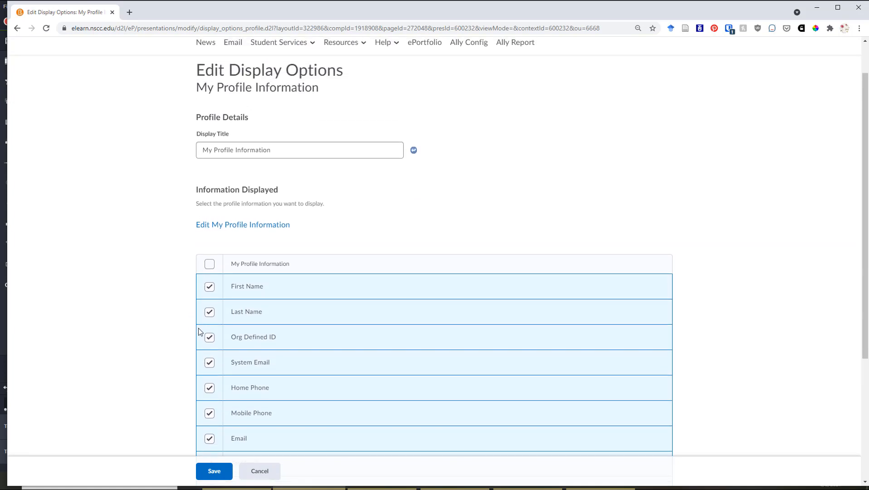
{"action": "scroll", "coordinate": [198, 324], "scroll_direction": "down", "scroll_amount": 1}
{"action": "left_click", "coordinate": [208, 292]}
{"action": "scroll", "coordinate": [170, 302], "scroll_direction": "down", "scroll_amount": 1}
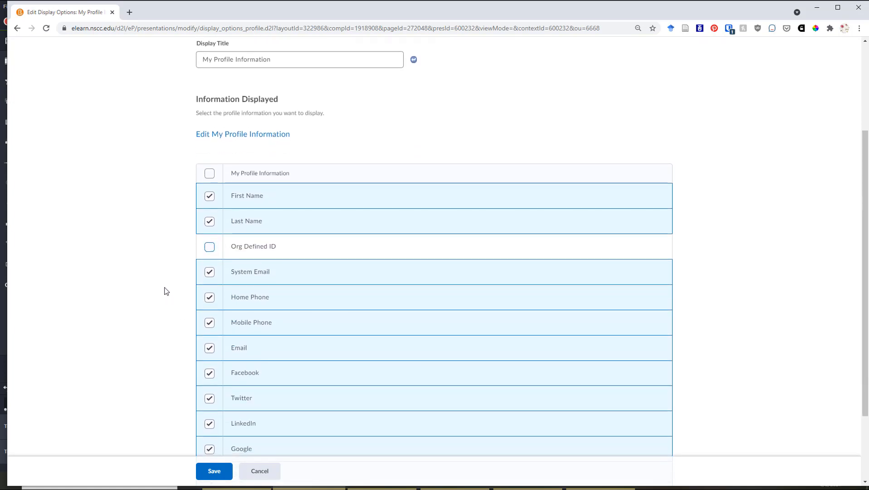
{"action": "scroll", "coordinate": [244, 257], "scroll_direction": "down", "scroll_amount": 1}
{"action": "scroll", "coordinate": [217, 238], "scroll_direction": "down", "scroll_amount": 1}
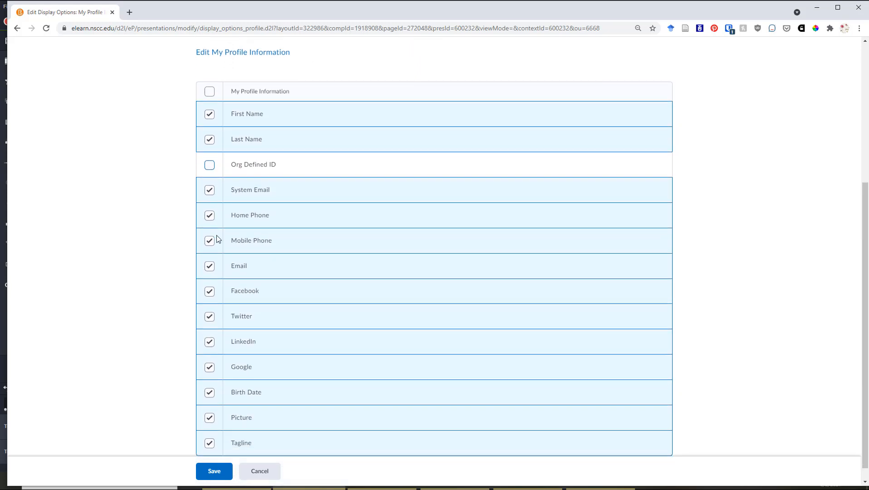
{"action": "scroll", "coordinate": [217, 239], "scroll_direction": "down", "scroll_amount": 1}
{"action": "left_click", "coordinate": [209, 199]}
{"action": "left_click", "coordinate": [209, 226]}
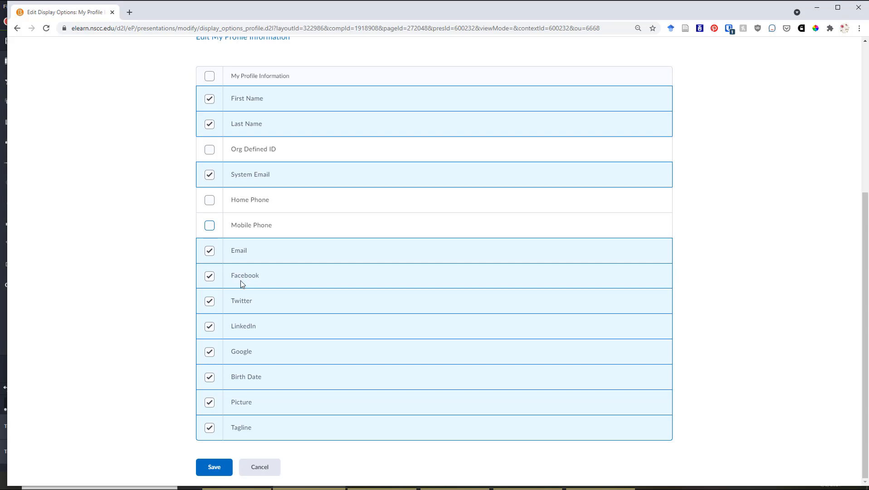
Exclude Facebook, Twitter and Google from the displayed profile information, keeping LinkedIn included.
{"action": "left_click", "coordinate": [209, 276]}
{"action": "left_click", "coordinate": [209, 300]}
{"action": "left_click", "coordinate": [209, 326]}
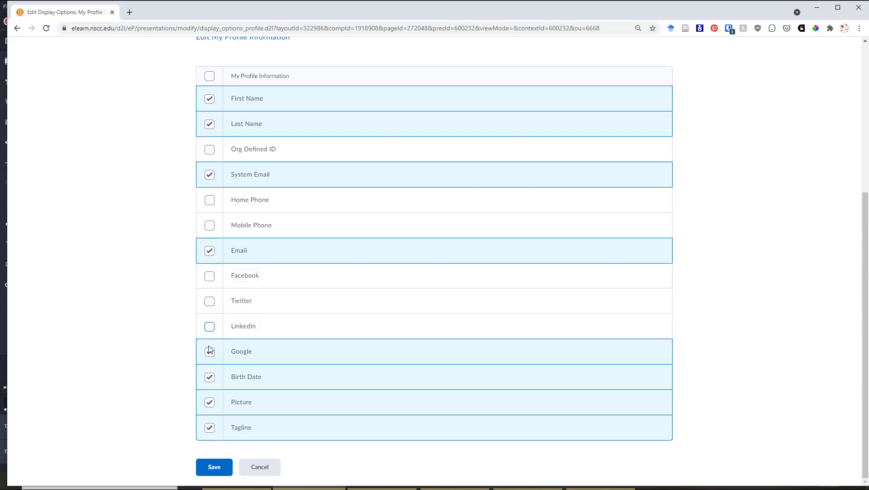
{"action": "left_click", "coordinate": [207, 352]}
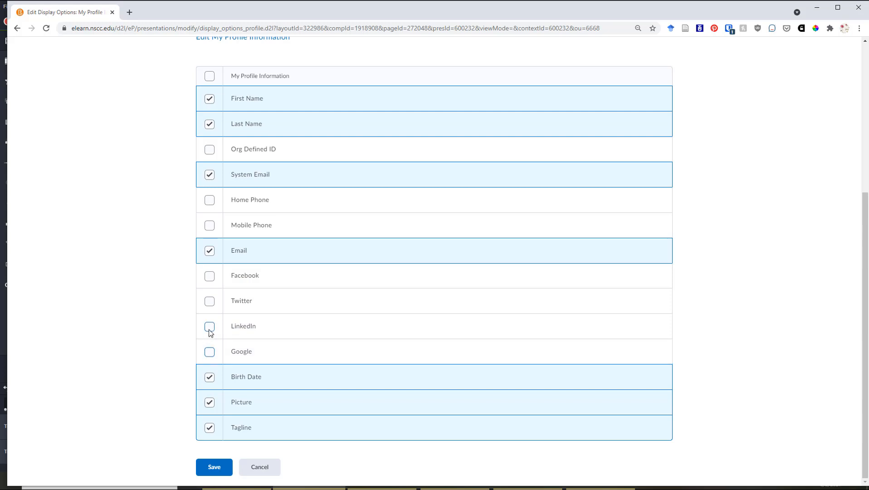
{"action": "left_click", "coordinate": [209, 332]}
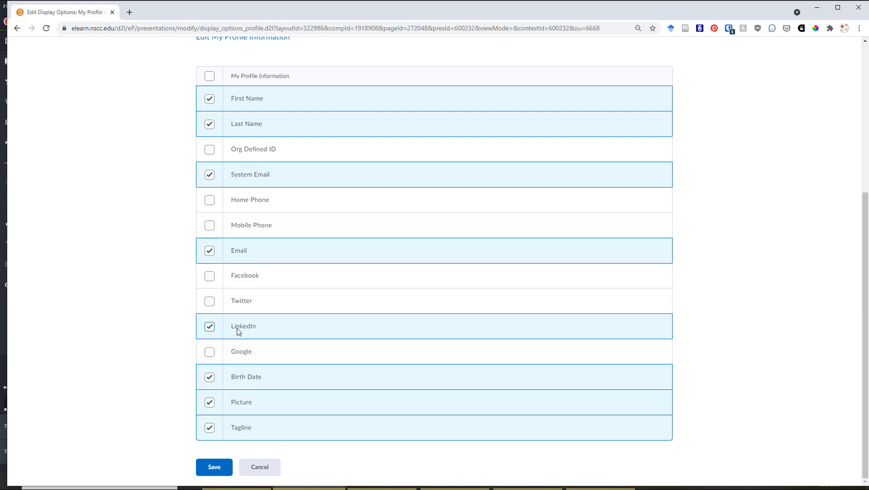
{"action": "scroll", "coordinate": [251, 339], "scroll_direction": "up", "scroll_amount": 4}
{"action": "scroll", "coordinate": [251, 339], "scroll_direction": "down", "scroll_amount": 4}
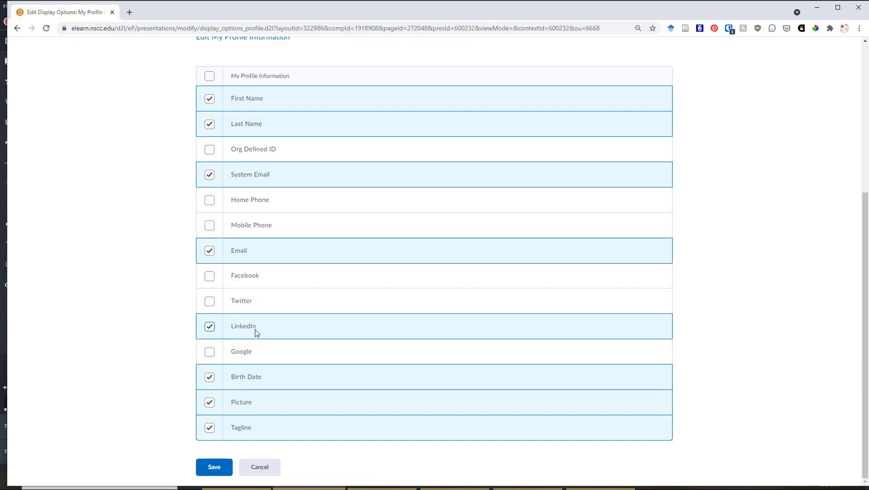
Exclude Birth Date and Tagline from the displayed profile information, and save the display options.
{"action": "left_click", "coordinate": [207, 380]}
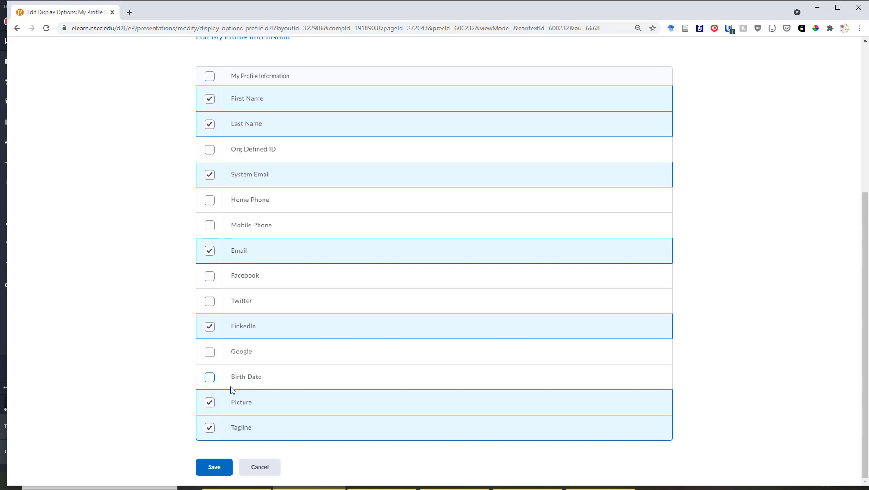
{"action": "left_click", "coordinate": [209, 429]}
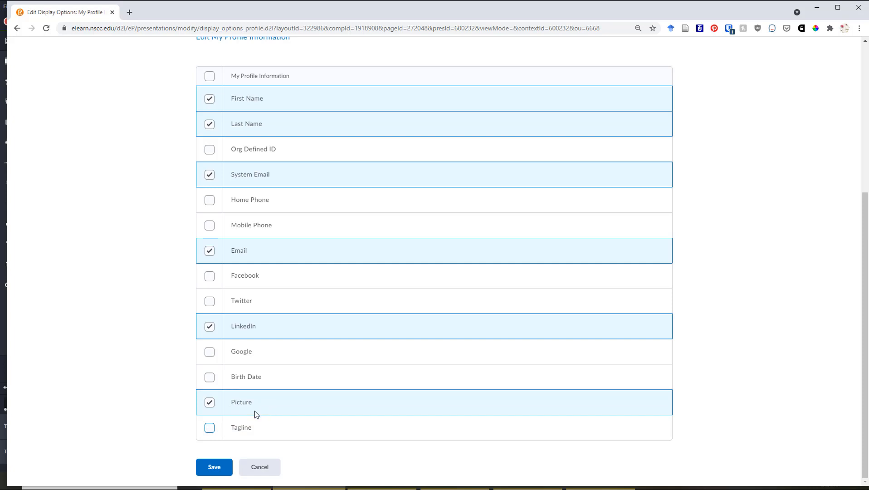
{"action": "scroll", "coordinate": [253, 414], "scroll_direction": "up", "scroll_amount": 5}
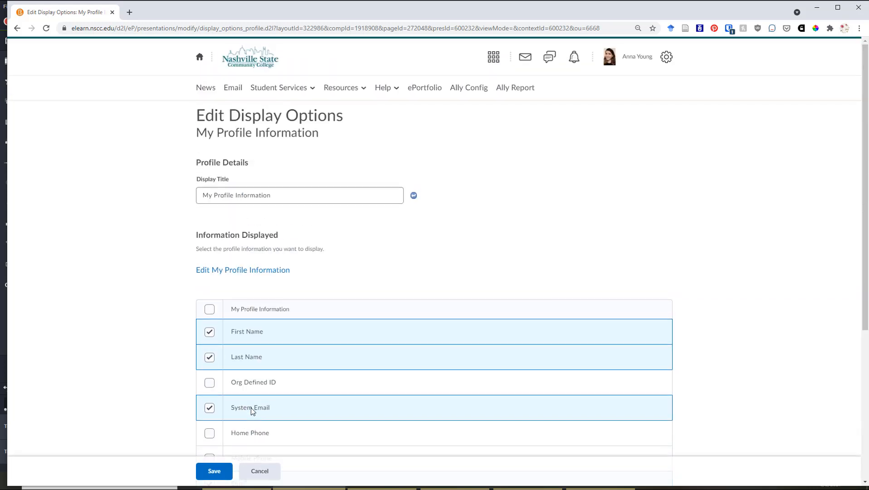
{"action": "scroll", "coordinate": [250, 407], "scroll_direction": "down", "scroll_amount": 5}
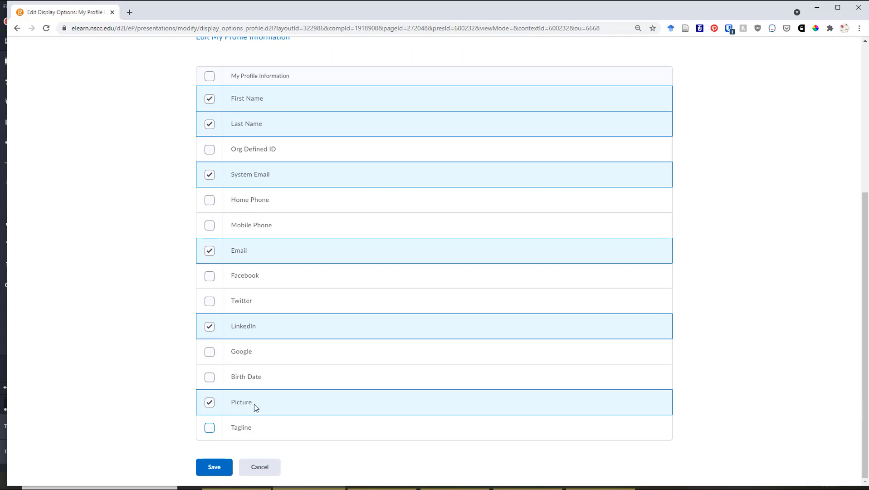
{"action": "scroll", "coordinate": [256, 407], "scroll_direction": "up", "scroll_amount": 5}
{"action": "left_click", "coordinate": [209, 472]}
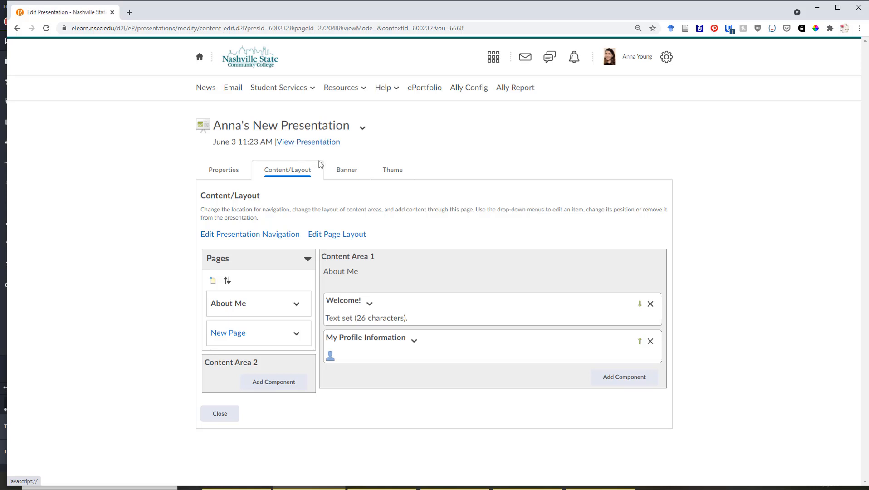
View the presentation in preview and review the welcome text and profile information on the About Me page.
{"action": "left_click", "coordinate": [292, 141]}
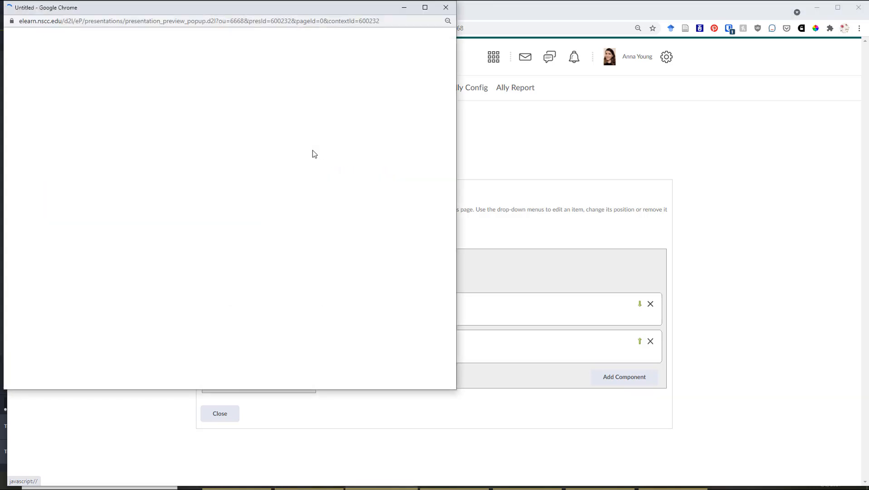
{"action": "scroll", "coordinate": [325, 168], "scroll_direction": "down", "scroll_amount": 1}
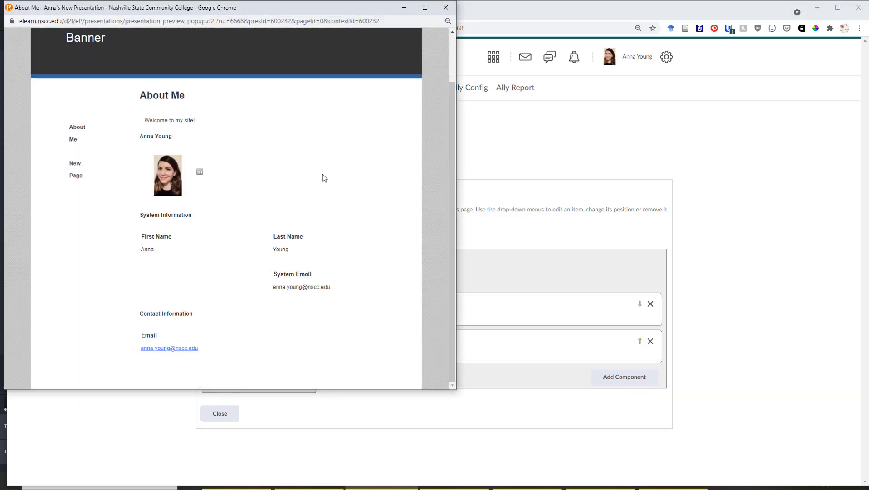
{"action": "scroll", "coordinate": [324, 175], "scroll_direction": "up", "scroll_amount": 1}
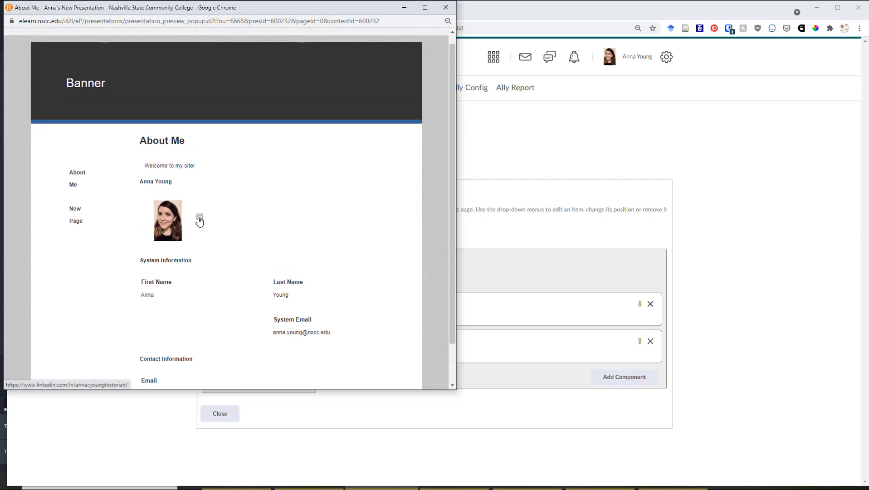
{"action": "scroll", "coordinate": [327, 232], "scroll_direction": "down", "scroll_amount": 1}
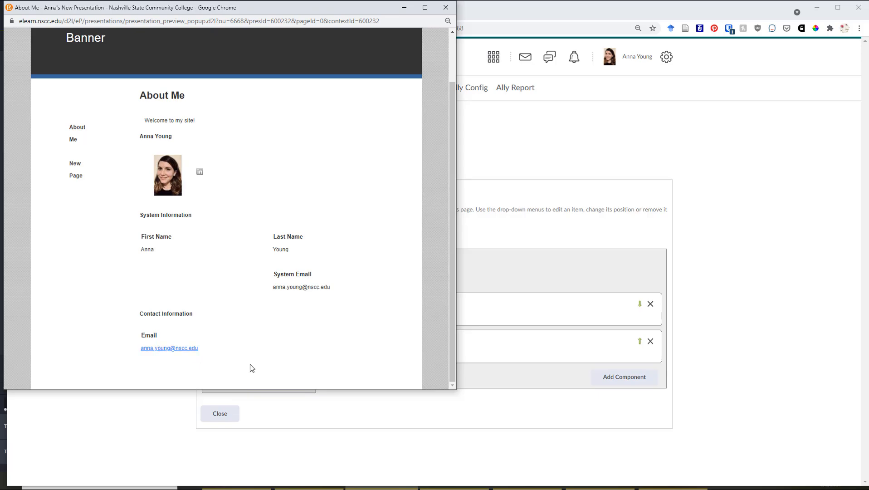
{"action": "scroll", "coordinate": [242, 366], "scroll_direction": "up", "scroll_amount": 2}
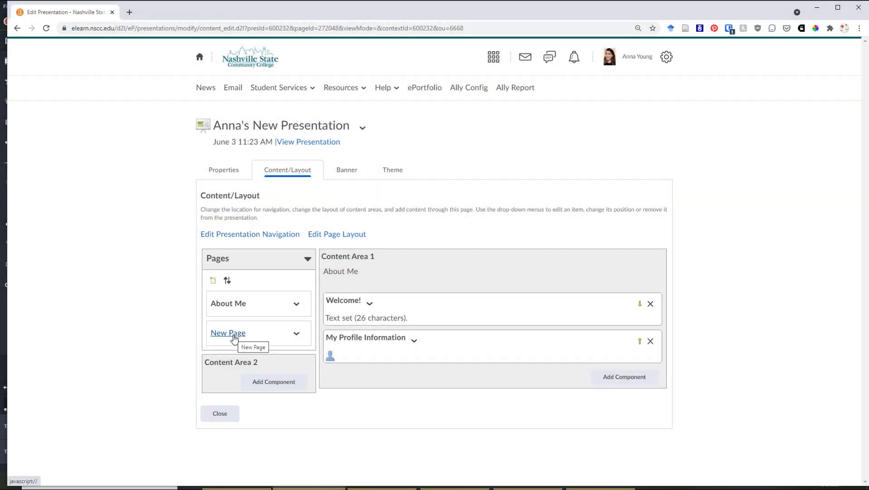
Switch to the second page, New Page, and open its page properties.
{"action": "left_click", "coordinate": [234, 338]}
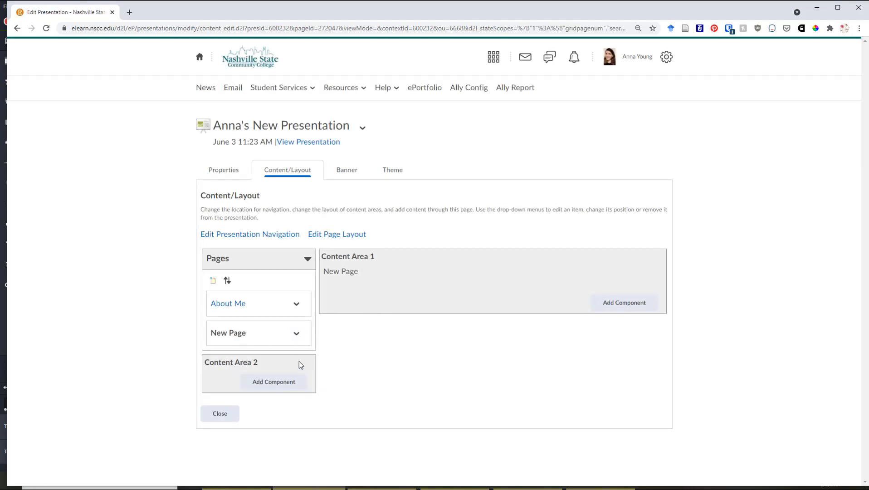
{"action": "left_click", "coordinate": [295, 332]}
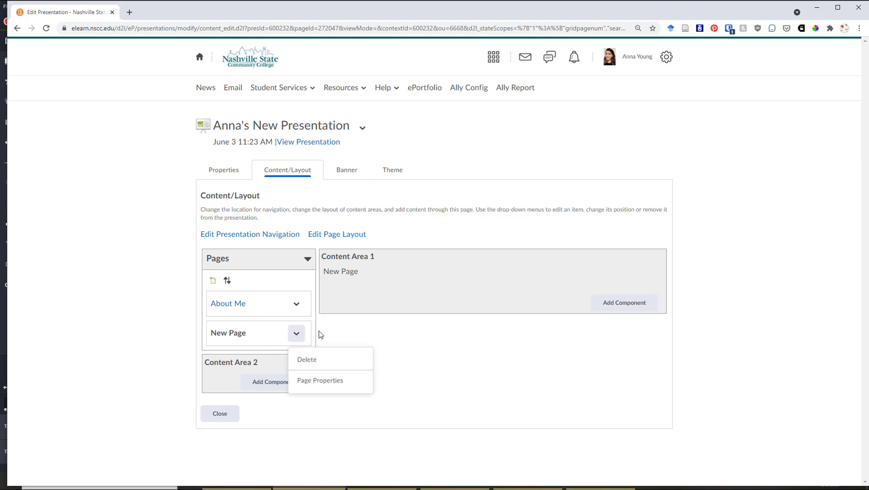
{"action": "left_click", "coordinate": [325, 338]}
{"action": "left_click", "coordinate": [295, 333]}
{"action": "left_click", "coordinate": [298, 335]}
{"action": "left_click", "coordinate": [298, 335]}
{"action": "left_click", "coordinate": [307, 381]}
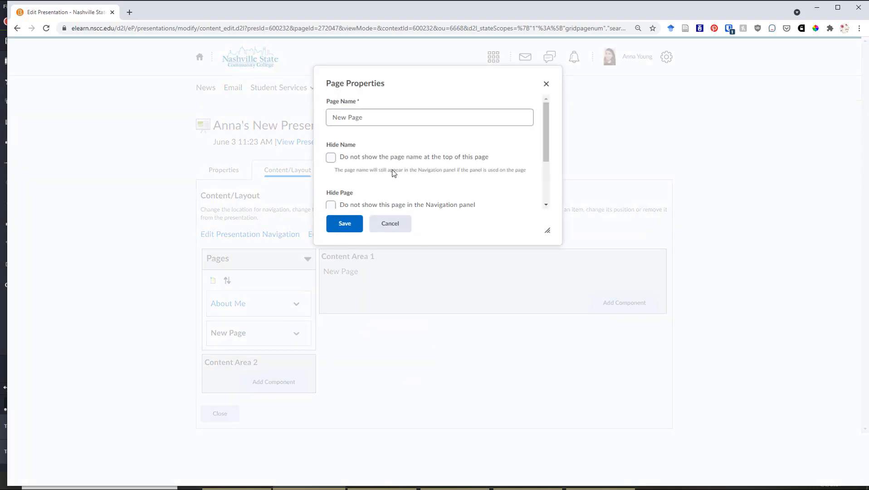
Rename the page as My Work and save its properties, leaving its name and navigation entry shown.
{"action": "left_click", "coordinate": [370, 116]}
{"action": "key", "text": "ctrl+a"}
{"action": "key", "text": "BackSpace"}
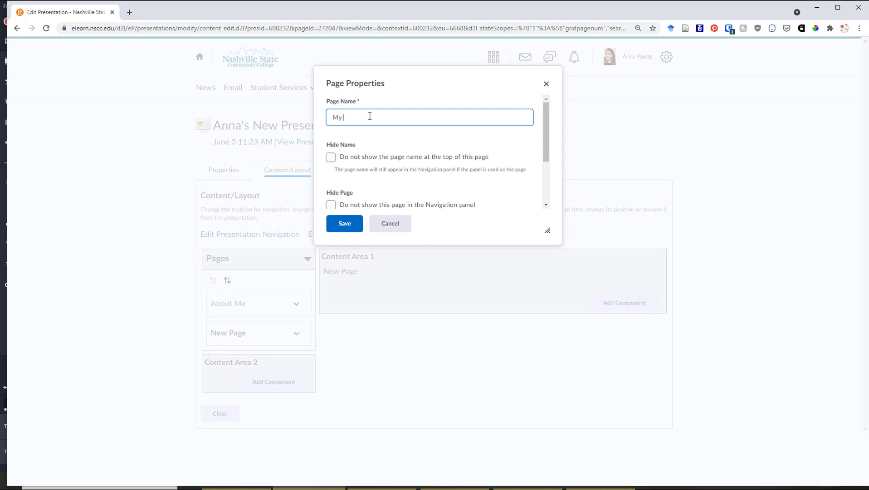
{"action": "scroll", "coordinate": [496, 119], "scroll_direction": "down", "scroll_amount": 1}
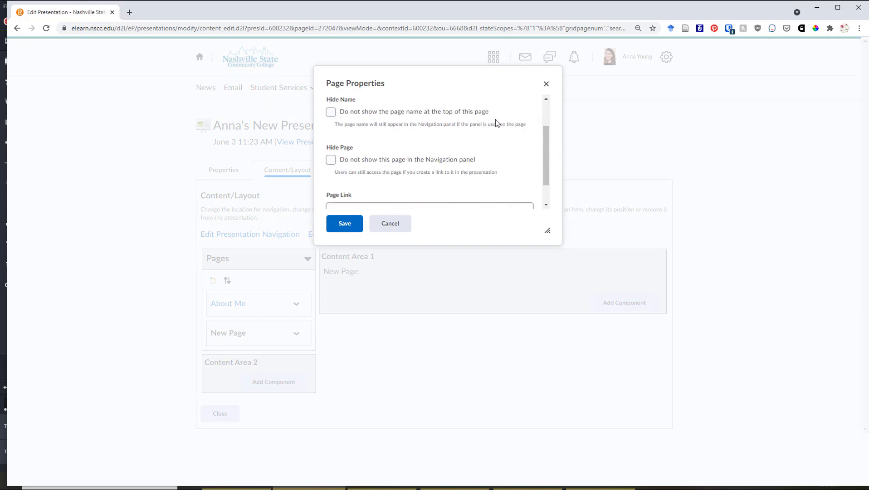
{"action": "scroll", "coordinate": [493, 126], "scroll_direction": "up", "scroll_amount": 1}
{"action": "scroll", "coordinate": [494, 127], "scroll_direction": "down", "scroll_amount": 2}
{"action": "scroll", "coordinate": [481, 124], "scroll_direction": "up", "scroll_amount": 1}
{"action": "scroll", "coordinate": [481, 124], "scroll_direction": "down", "scroll_amount": 2}
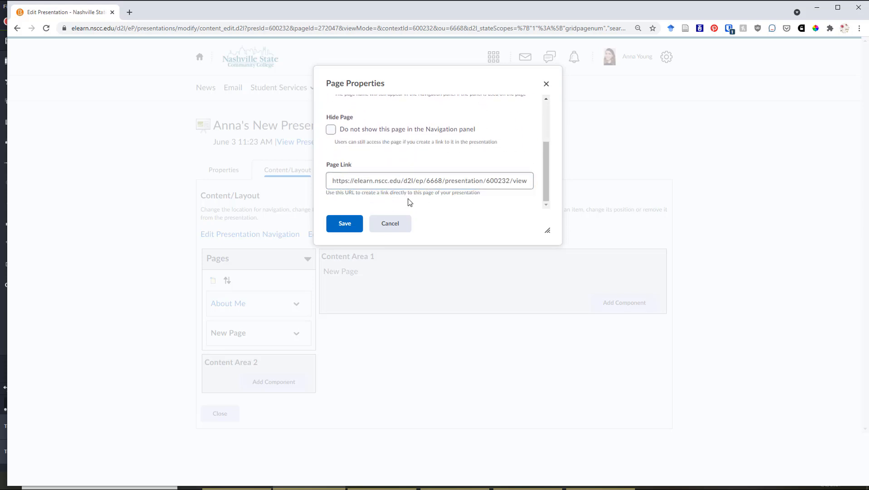
{"action": "scroll", "coordinate": [408, 199], "scroll_direction": "up", "scroll_amount": 3}
{"action": "left_click", "coordinate": [344, 224]}
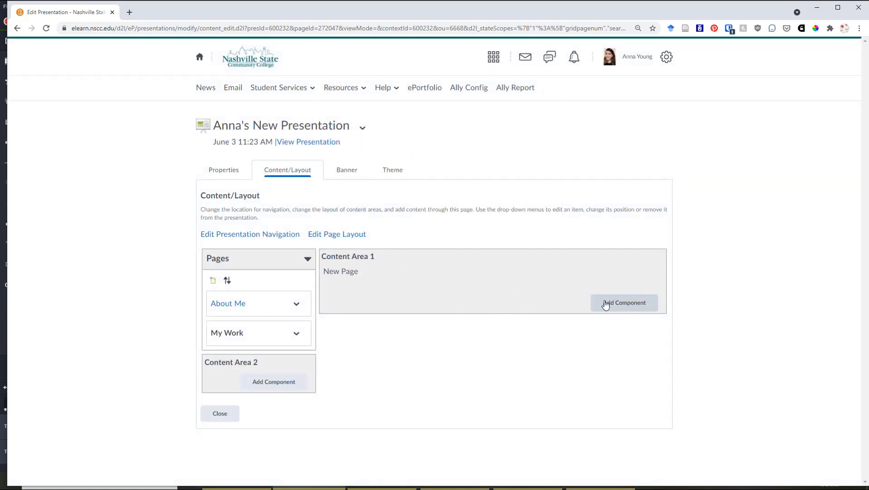
Start adding a component to Content Area 1 of the My Work page, with Artifact as the content type.
{"action": "left_click", "coordinate": [624, 303]}
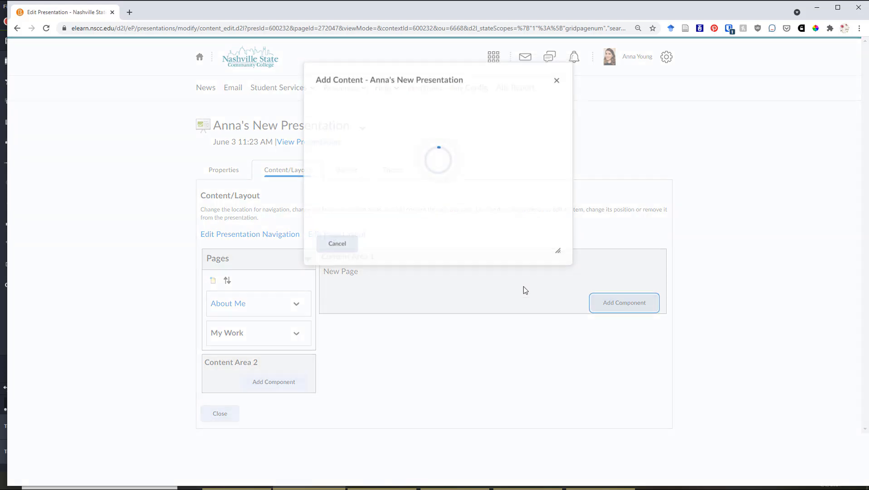
{"action": "scroll", "coordinate": [385, 182], "scroll_direction": "down", "scroll_amount": 3}
{"action": "scroll", "coordinate": [396, 186], "scroll_direction": "up", "scroll_amount": 3}
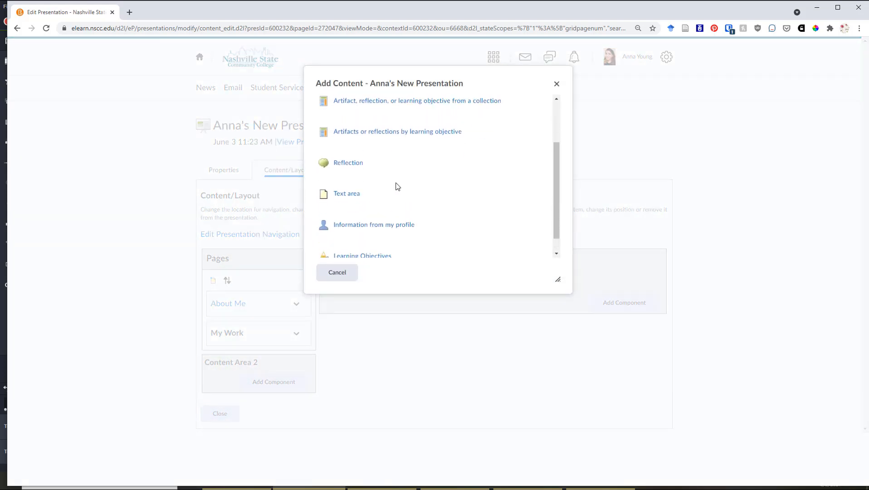
{"action": "scroll", "coordinate": [399, 189], "scroll_direction": "down", "scroll_amount": 1}
{"action": "scroll", "coordinate": [405, 194], "scroll_direction": "down", "scroll_amount": 2}
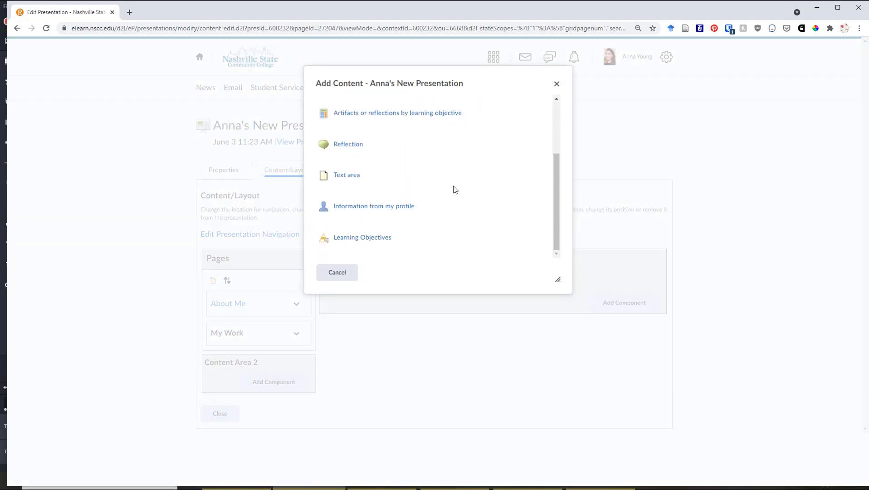
{"action": "scroll", "coordinate": [454, 200], "scroll_direction": "up", "scroll_amount": 3}
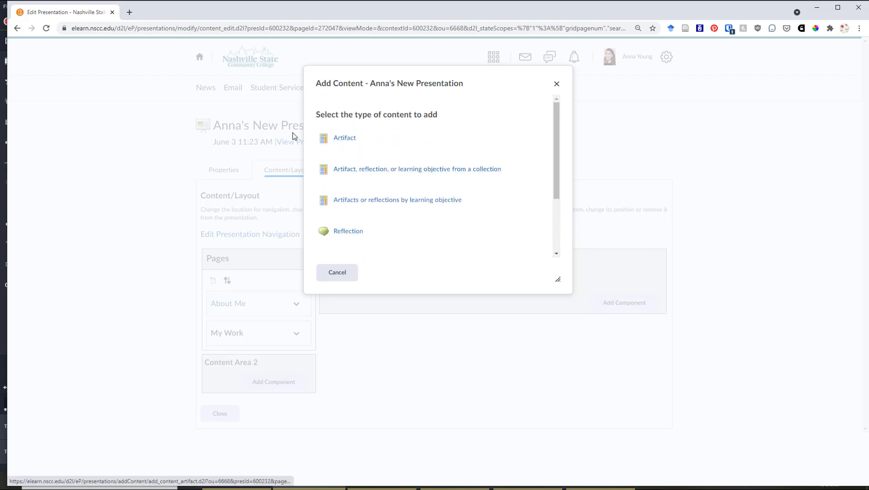
{"action": "left_click", "coordinate": [339, 139]}
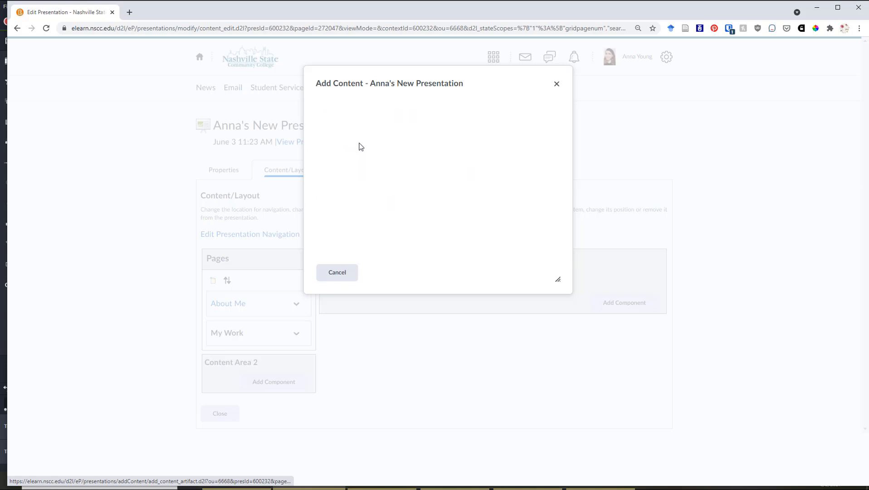
Select the European Colonization and Expansion artifact for the My Work page.
{"action": "scroll", "coordinate": [381, 171], "scroll_direction": "down", "scroll_amount": 1}
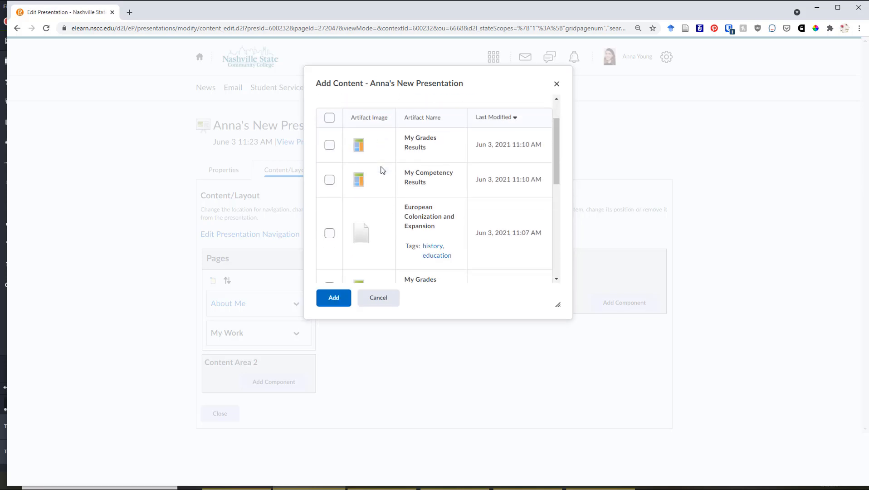
{"action": "scroll", "coordinate": [381, 170], "scroll_direction": "up", "scroll_amount": 1}
{"action": "scroll", "coordinate": [381, 171], "scroll_direction": "down", "scroll_amount": 1}
{"action": "scroll", "coordinate": [381, 171], "scroll_direction": "down", "scroll_amount": 2}
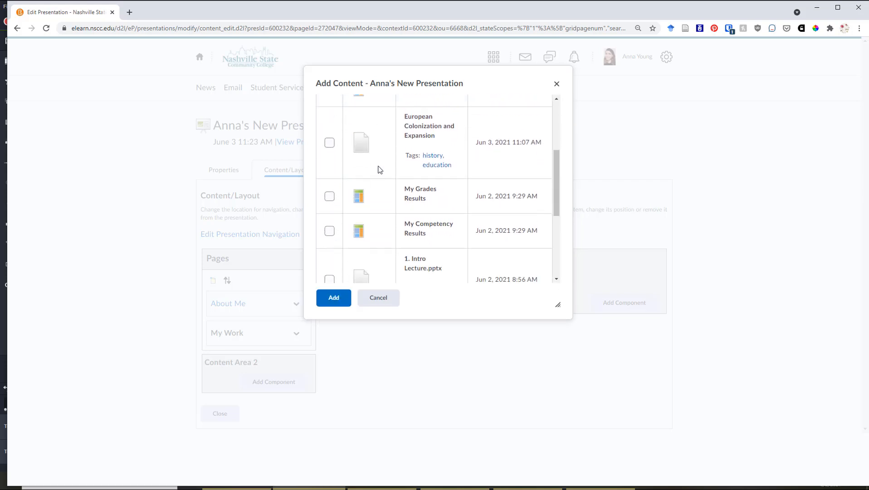
{"action": "scroll", "coordinate": [376, 169], "scroll_direction": "up", "scroll_amount": 2}
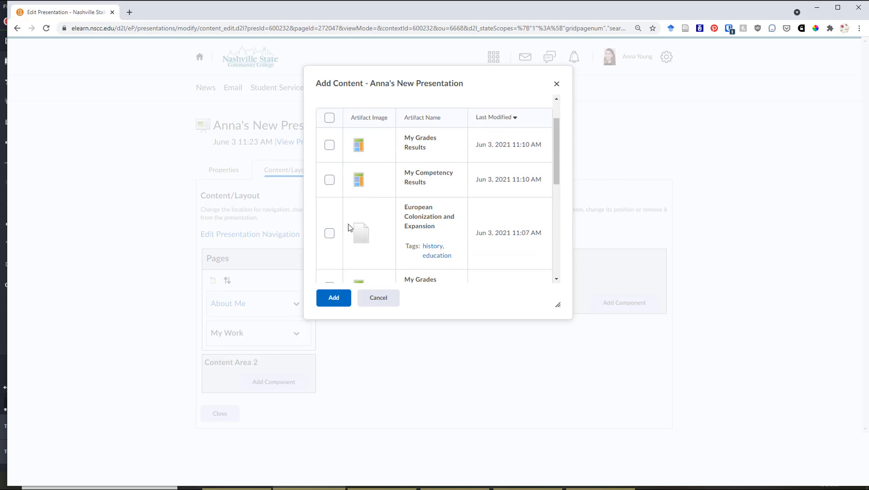
{"action": "left_click", "coordinate": [330, 234]}
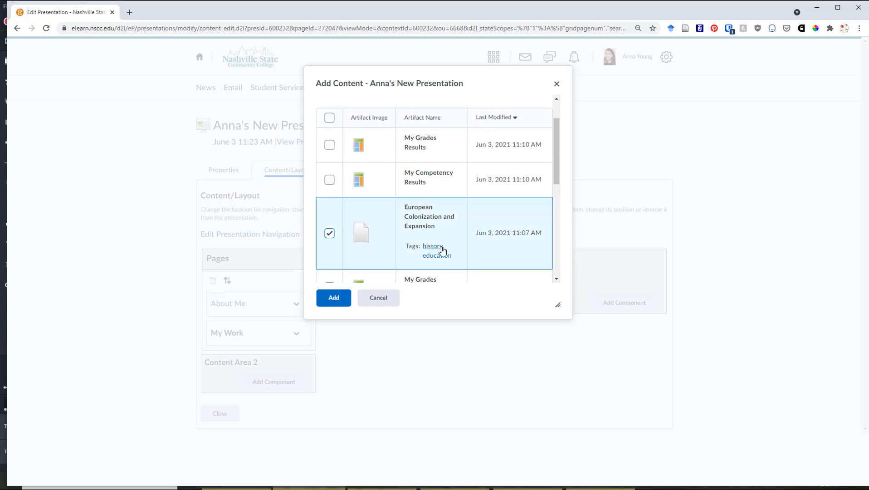
Also select the Jun 3, 2021 My Competency Results and My Grades Results plus 1. Intro Lecture.pptx, and add all selected artifacts to the page.
{"action": "scroll", "coordinate": [444, 254], "scroll_direction": "up", "scroll_amount": 1}
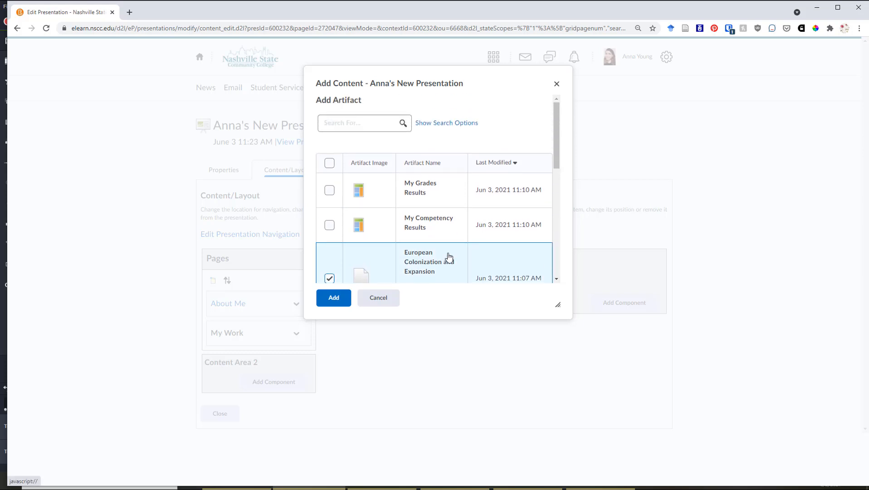
{"action": "left_click", "coordinate": [329, 224]}
{"action": "left_click", "coordinate": [330, 190]}
{"action": "scroll", "coordinate": [383, 216], "scroll_direction": "down", "scroll_amount": 5}
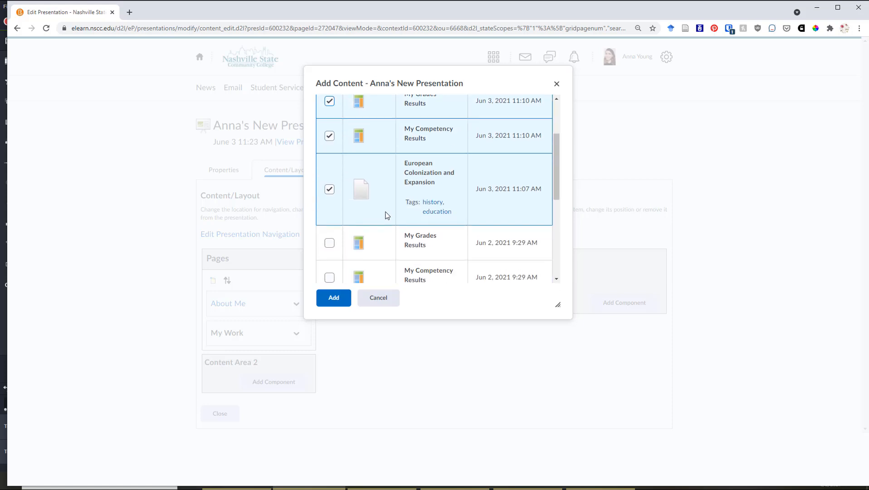
{"action": "left_click", "coordinate": [329, 189]}
{"action": "scroll", "coordinate": [442, 219], "scroll_direction": "down", "scroll_amount": 2}
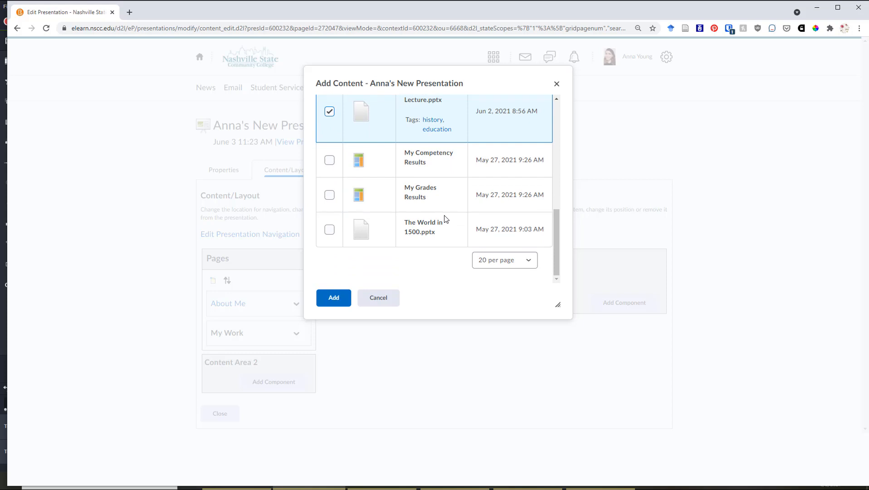
{"action": "scroll", "coordinate": [442, 217], "scroll_direction": "up", "scroll_amount": 6}
{"action": "left_click", "coordinate": [336, 297]}
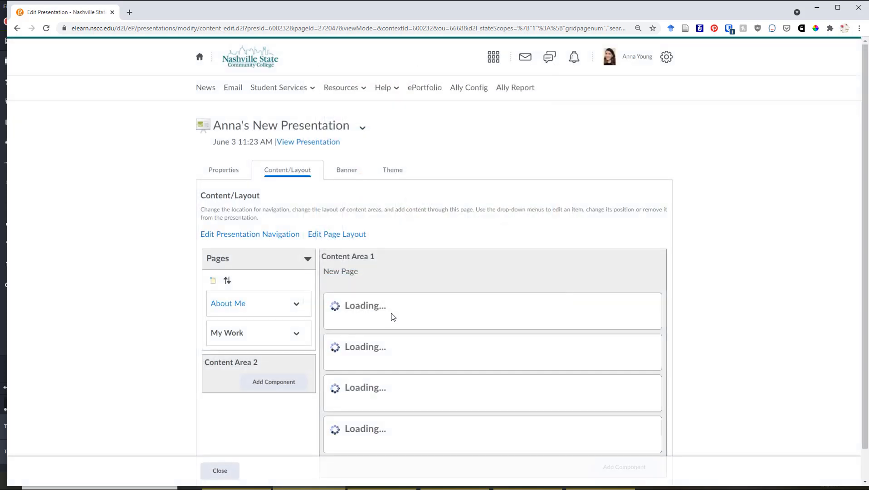
Enable comments on all four artifacts in Content Area 1 of the My Work page.
{"action": "scroll", "coordinate": [158, 300], "scroll_direction": "down", "scroll_amount": 2}
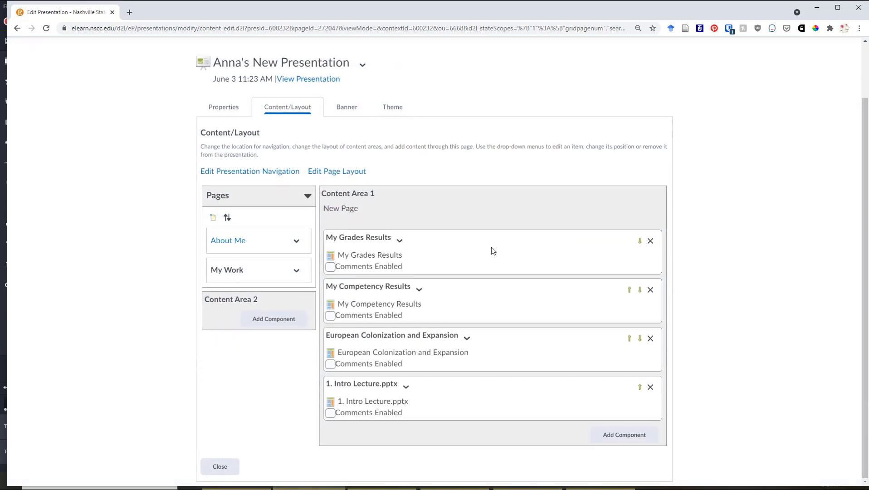
{"action": "left_click", "coordinate": [331, 269]}
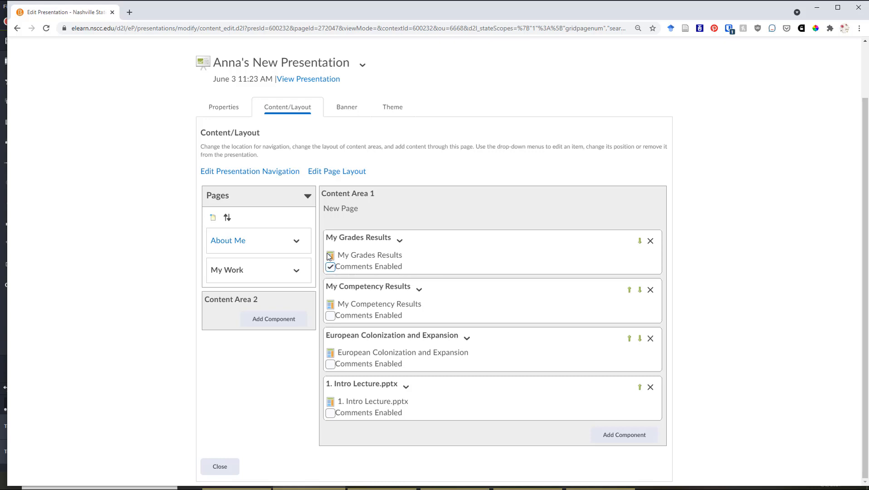
{"action": "left_click", "coordinate": [331, 317]}
{"action": "left_click", "coordinate": [330, 364]}
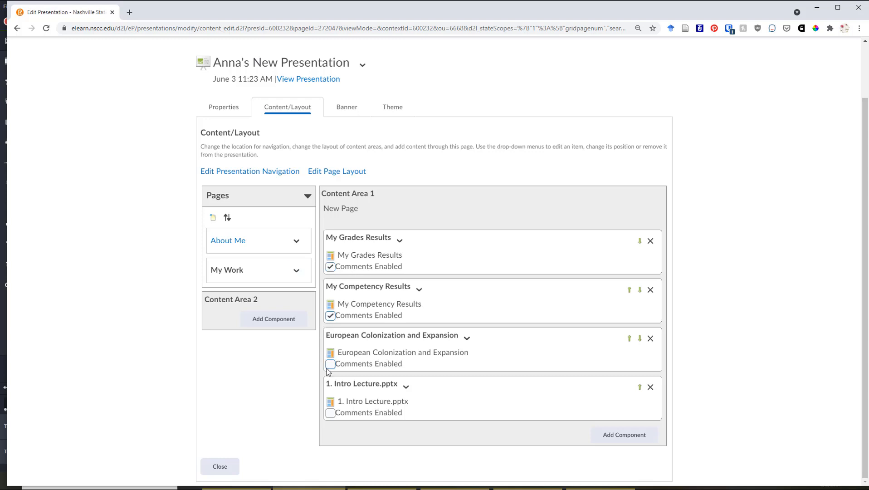
{"action": "left_click", "coordinate": [330, 413]}
{"action": "scroll", "coordinate": [335, 248], "scroll_direction": "up", "scroll_amount": 2}
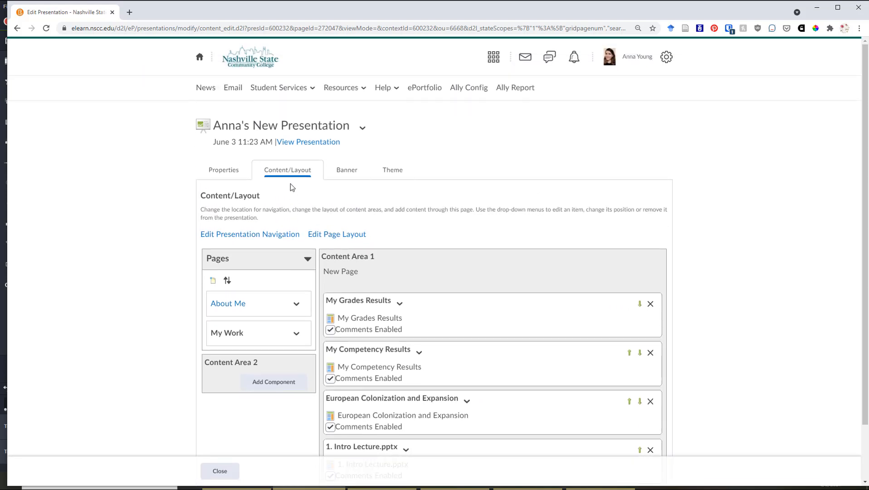
View the presentation in preview and review the artifacts and comment options on the My Work page.
{"action": "left_click", "coordinate": [320, 143]}
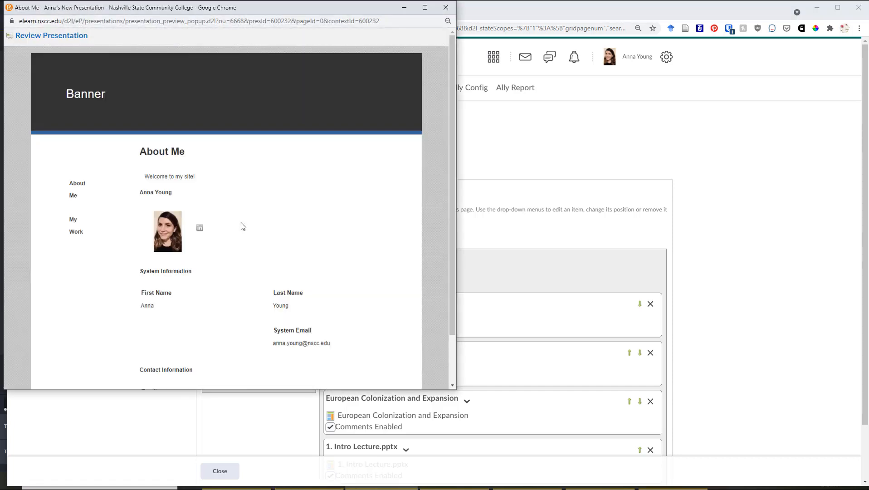
{"action": "scroll", "coordinate": [75, 199], "scroll_direction": "down", "scroll_amount": 1}
{"action": "scroll", "coordinate": [75, 201], "scroll_direction": "up", "scroll_amount": 1}
{"action": "left_click", "coordinate": [73, 225]}
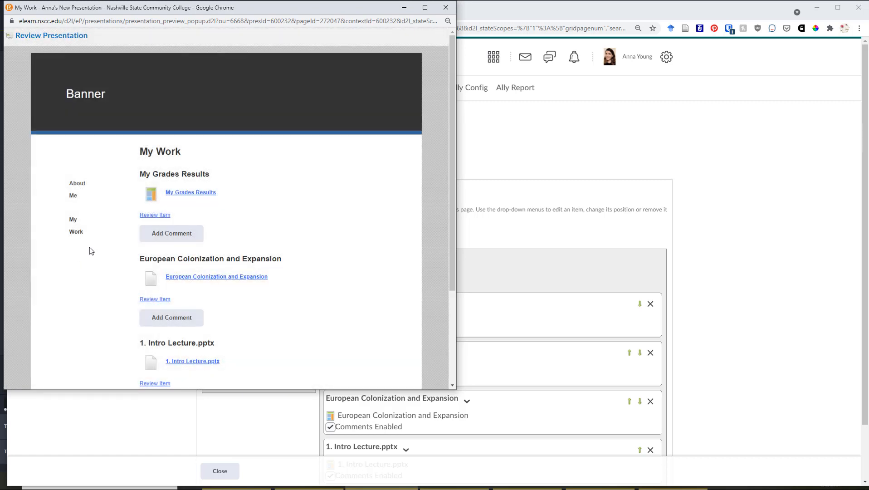
{"action": "scroll", "coordinate": [205, 206], "scroll_direction": "down", "scroll_amount": 1}
{"action": "scroll", "coordinate": [205, 173], "scroll_direction": "down", "scroll_amount": 2}
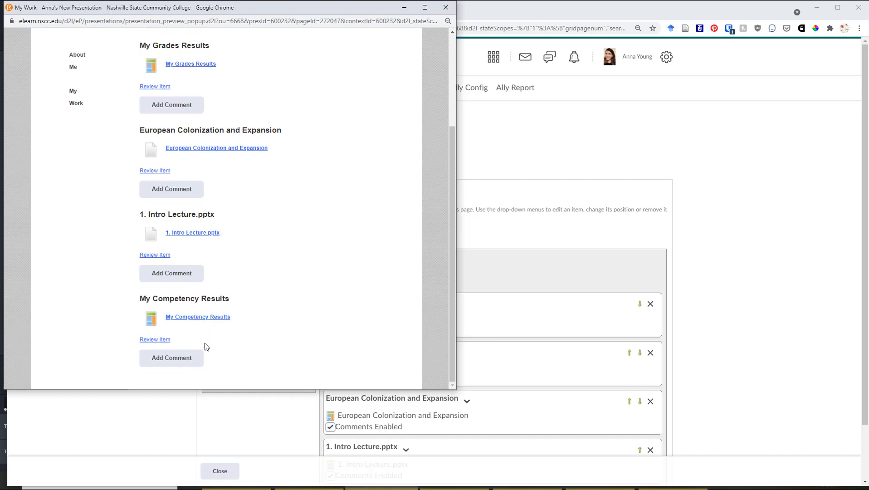
{"action": "scroll", "coordinate": [205, 346], "scroll_direction": "up", "scroll_amount": 3}
Open the comment form for My Grades Results, dismiss it without commenting, and close the presentation preview.
{"action": "left_click", "coordinate": [172, 233]}
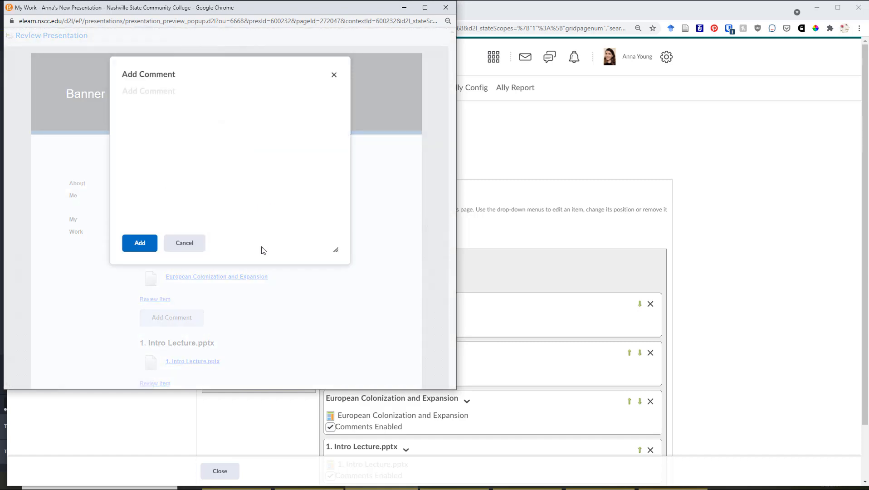
{"action": "left_click", "coordinate": [334, 75]}
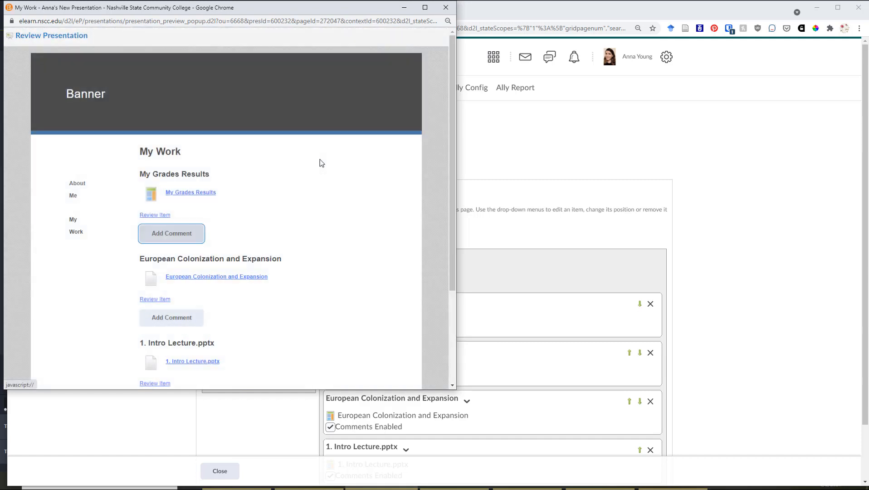
{"action": "left_click", "coordinate": [445, 7]}
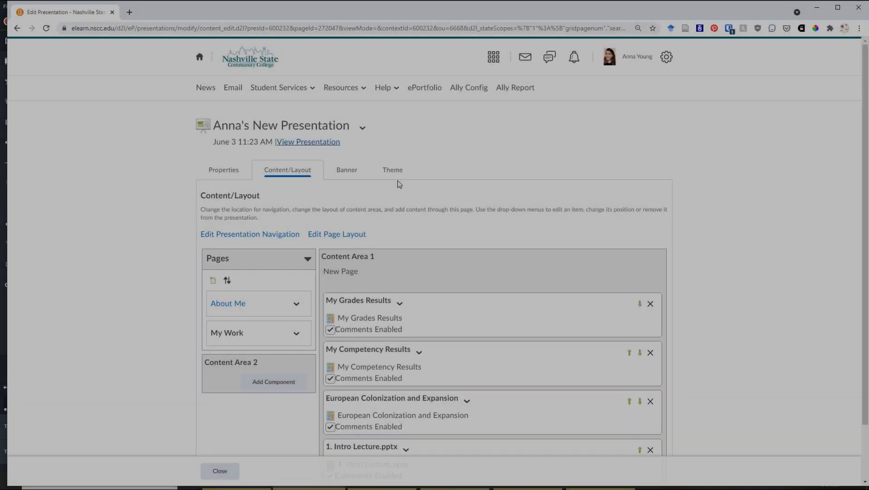
{"action": "scroll", "coordinate": [400, 185], "scroll_direction": "down", "scroll_amount": 1}
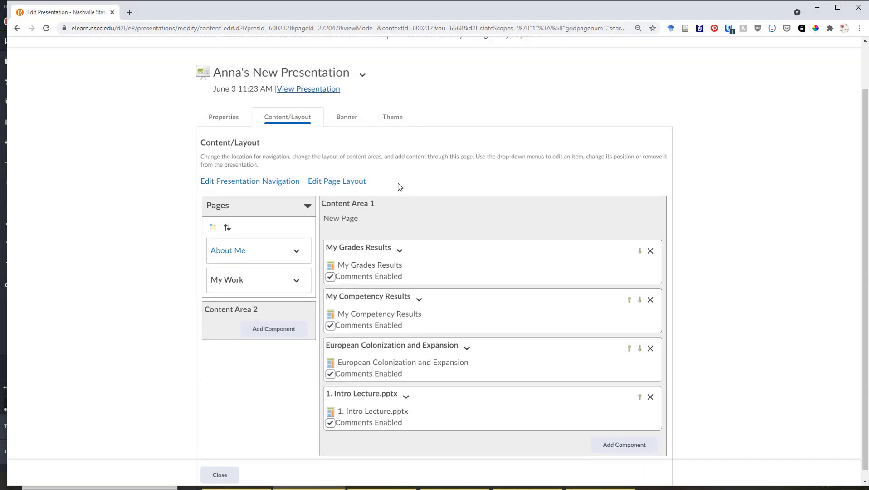
Set the presentation's banner title to My Portfolio, leaving the description blank, and save the banner.
{"action": "scroll", "coordinate": [399, 187], "scroll_direction": "up", "scroll_amount": 1}
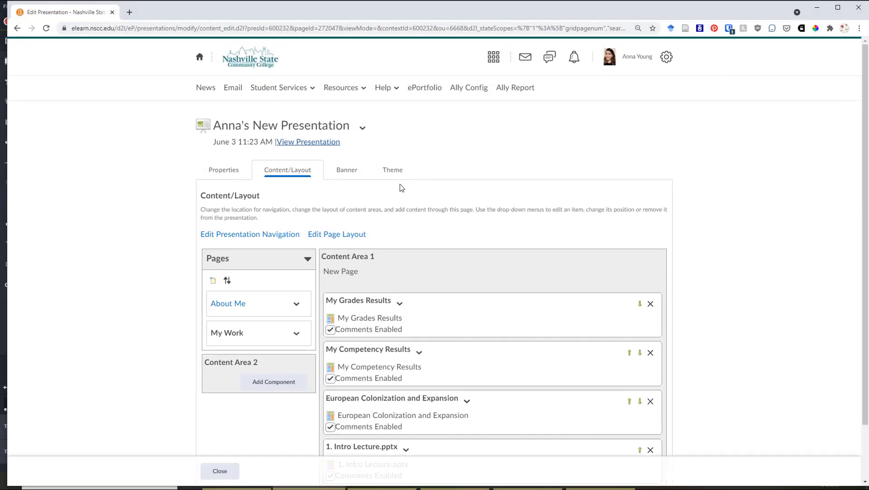
{"action": "left_click", "coordinate": [342, 172]}
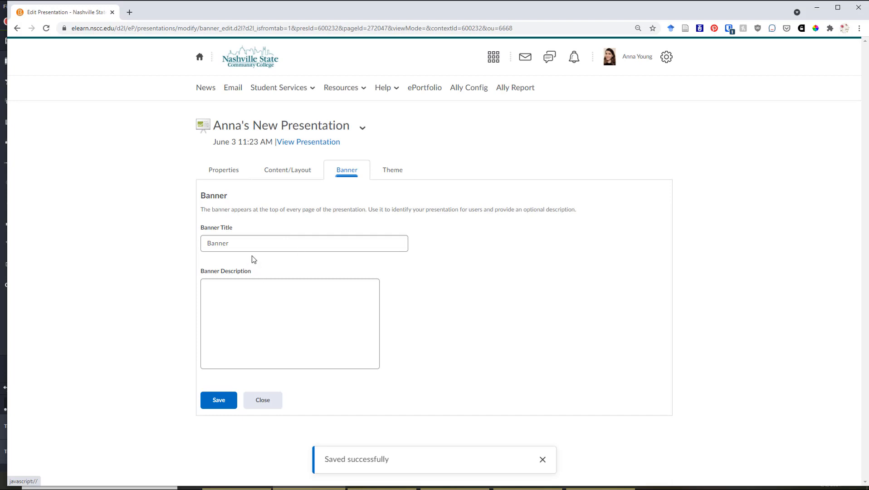
{"action": "double_click", "coordinate": [248, 240]}
{"action": "key", "text": "BackSpace"}
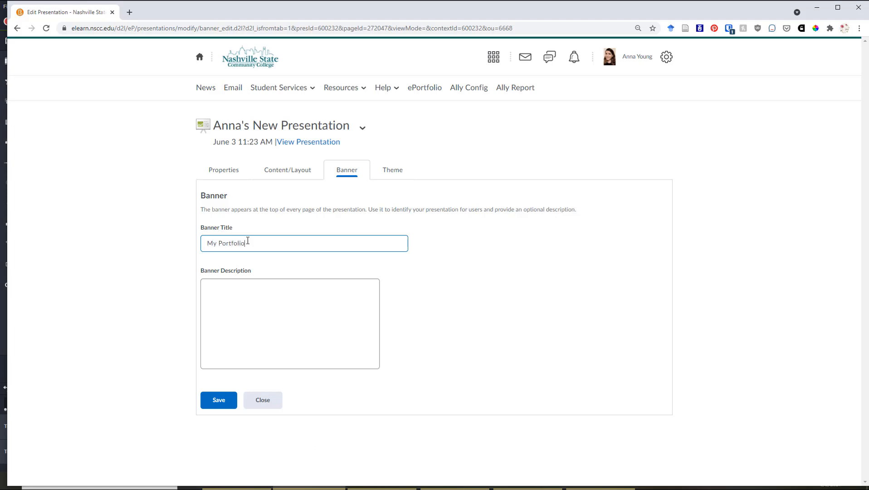
{"action": "left_click", "coordinate": [254, 286]}
{"action": "left_click", "coordinate": [229, 397]}
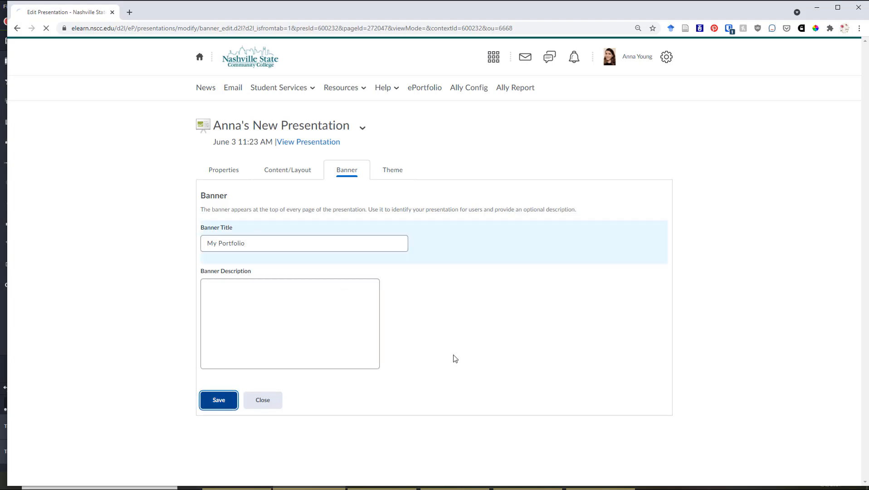
Preview the presentation, check the banner on the About Me and My Work pages, and close the preview.
{"action": "left_click", "coordinate": [333, 143]}
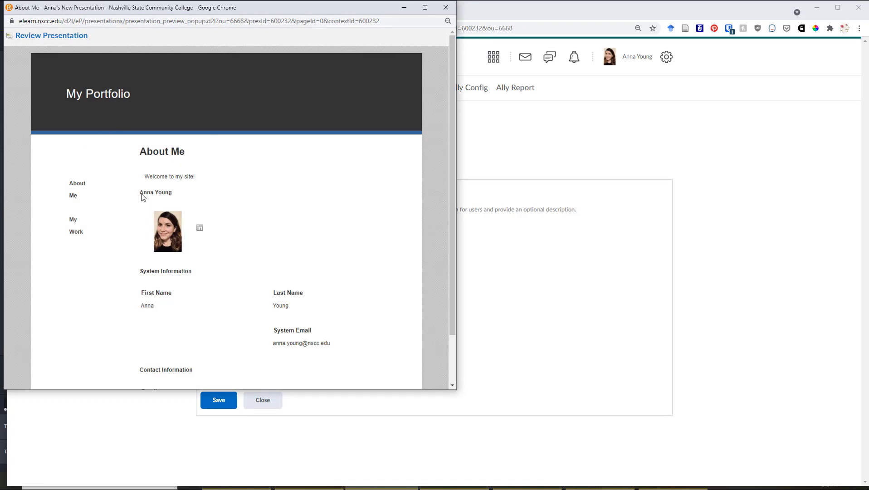
{"action": "left_click", "coordinate": [78, 231]}
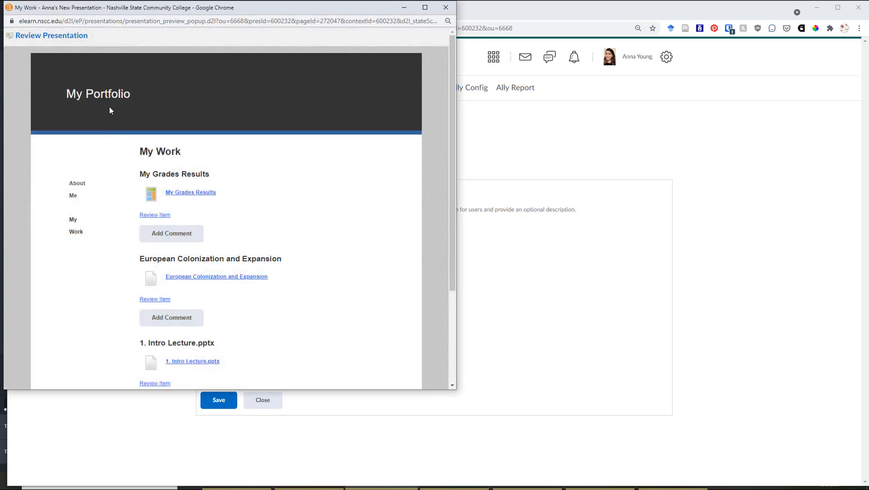
{"action": "left_click", "coordinate": [446, 7]}
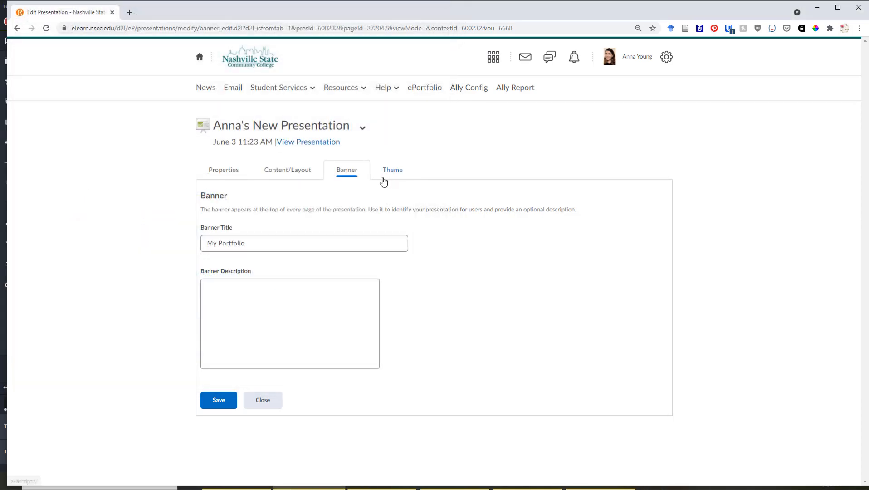
Return to the presentation's content and layout settings to review the page layout editing option.
{"action": "left_click", "coordinate": [309, 180]}
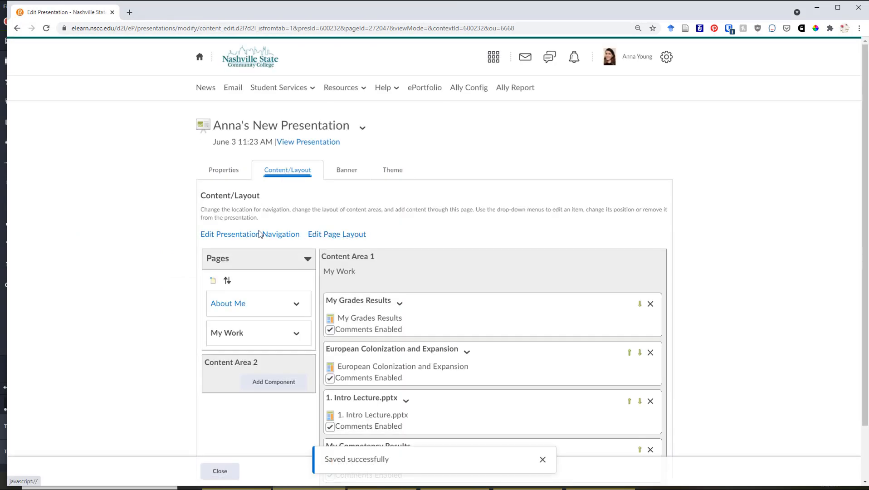
{"action": "left_click", "coordinate": [334, 237]}
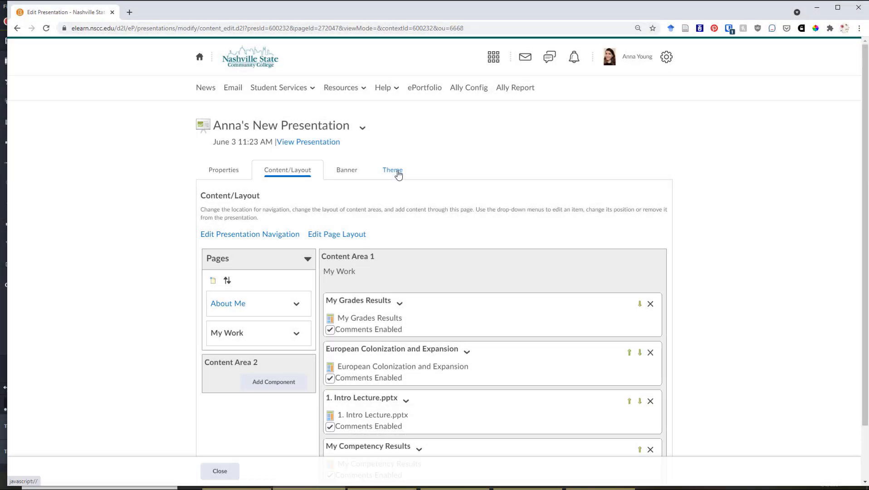
Browse the available presentation themes, start choosing the Back to School theme, and dismiss the choice without applying it.
{"action": "left_click", "coordinate": [398, 173]}
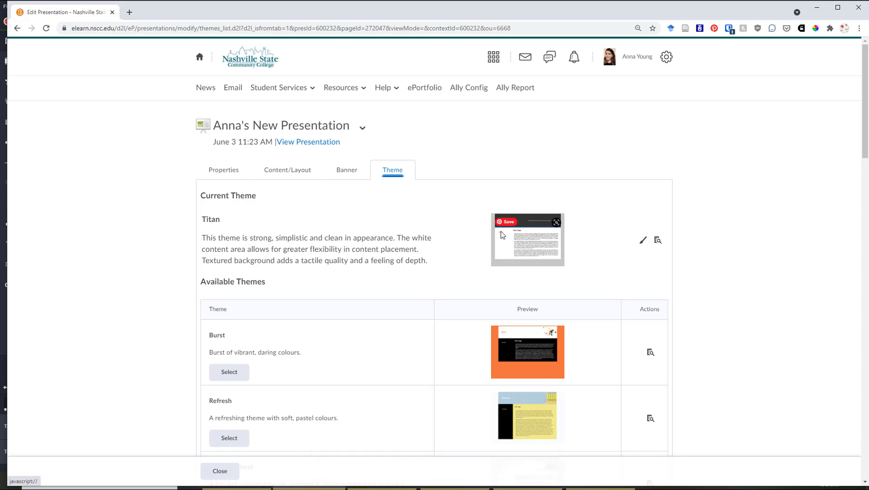
{"action": "scroll", "coordinate": [384, 230], "scroll_direction": "down", "scroll_amount": 1}
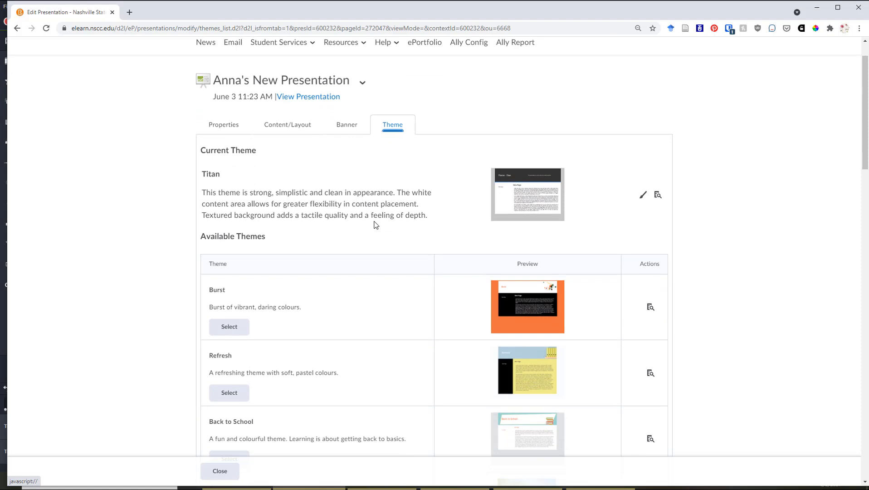
{"action": "scroll", "coordinate": [375, 224], "scroll_direction": "down", "scroll_amount": 1}
{"action": "scroll", "coordinate": [511, 210], "scroll_direction": "down", "scroll_amount": 1}
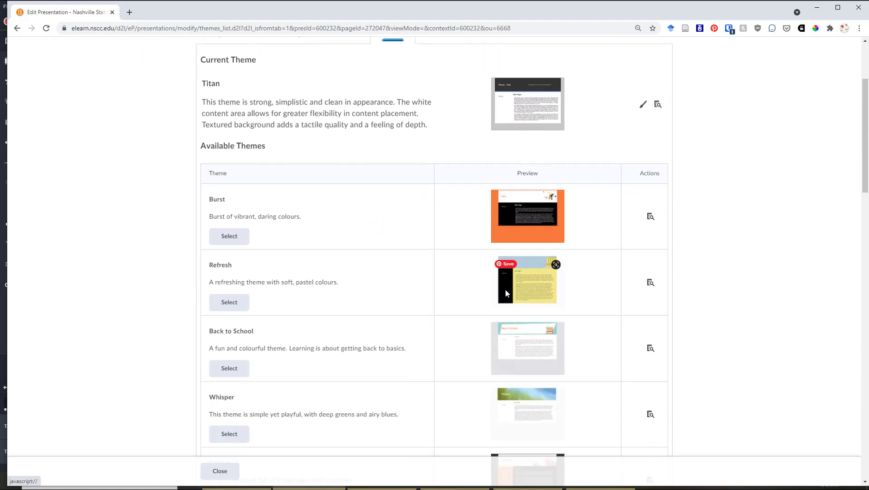
{"action": "scroll", "coordinate": [517, 299], "scroll_direction": "down", "scroll_amount": 1}
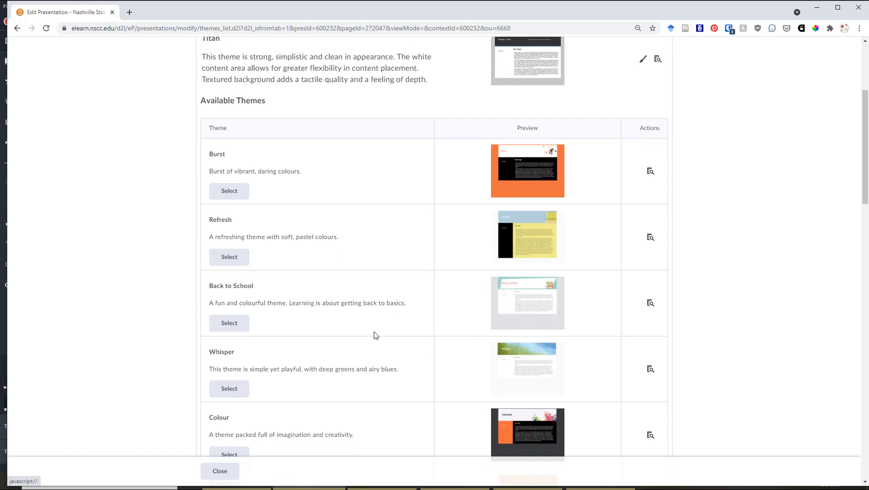
{"action": "left_click", "coordinate": [230, 330]}
{"action": "left_click", "coordinate": [451, 158]}
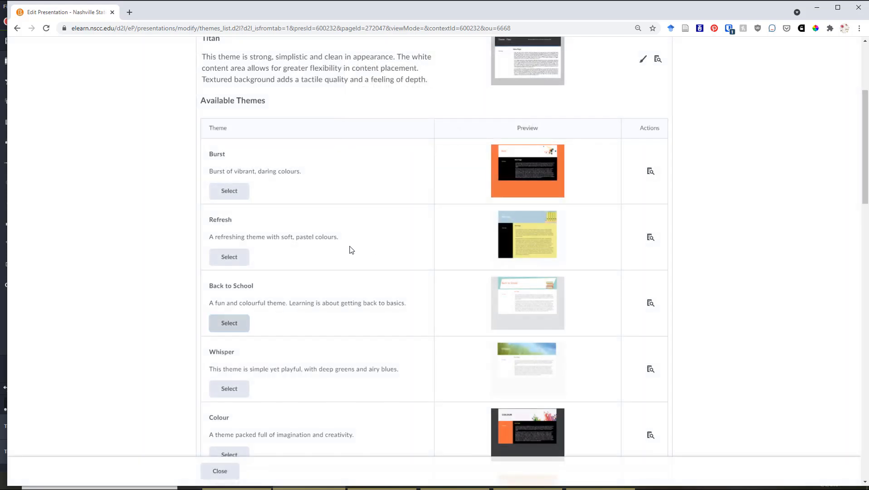
Find the Immersed theme among the available themes and set it as the presentation's current theme.
{"action": "scroll", "coordinate": [351, 250], "scroll_direction": "down", "scroll_amount": 2}
{"action": "scroll", "coordinate": [352, 249], "scroll_direction": "down", "scroll_amount": 11}
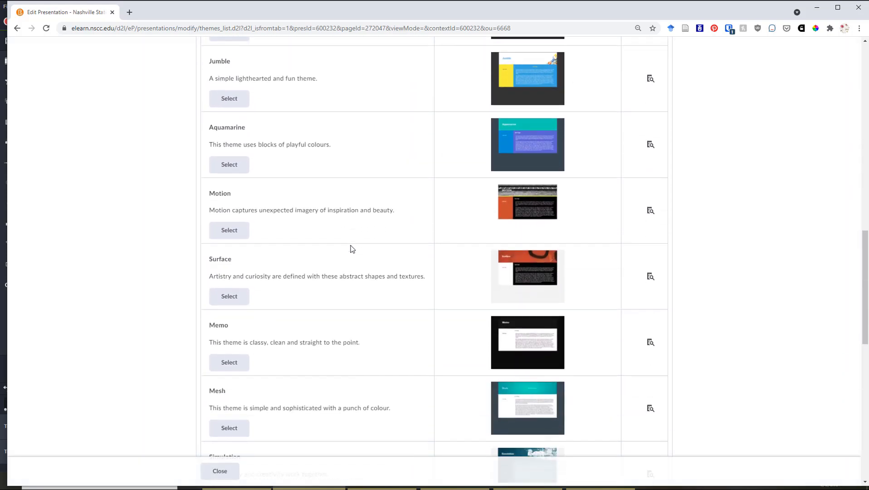
{"action": "scroll", "coordinate": [352, 249], "scroll_direction": "down", "scroll_amount": 4}
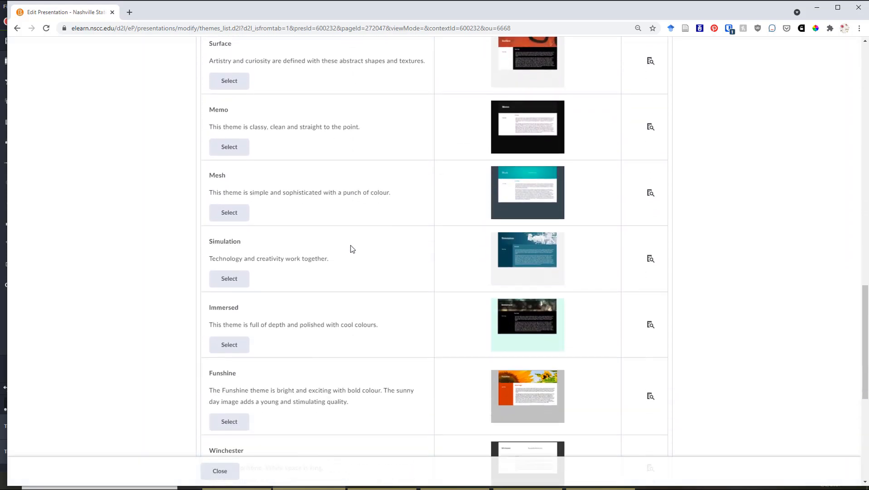
{"action": "scroll", "coordinate": [350, 249], "scroll_direction": "down", "scroll_amount": 1}
{"action": "left_click", "coordinate": [234, 302]}
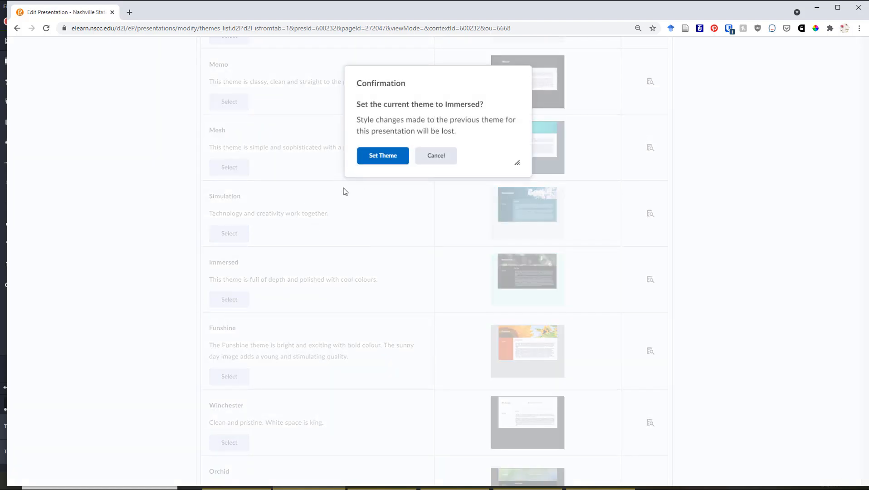
{"action": "left_click", "coordinate": [375, 157]}
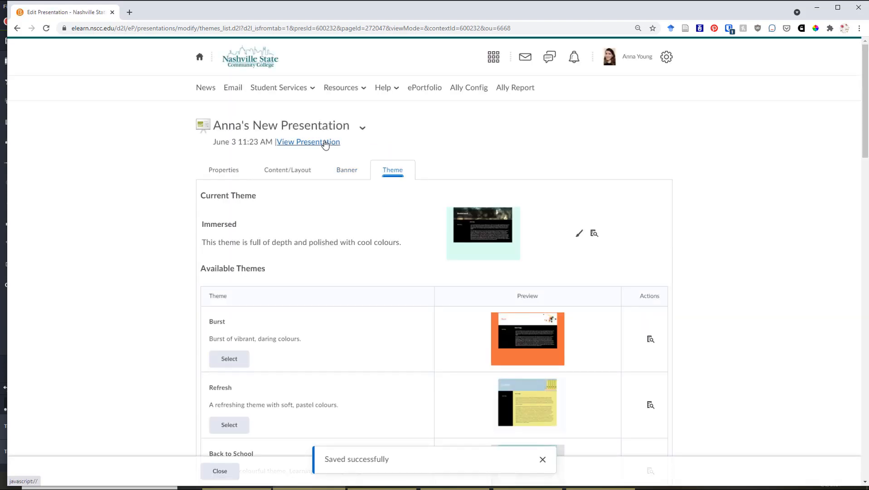
Preview the presentation and review how the About Me and My Work pages look with the Immersed theme.
{"action": "left_click", "coordinate": [323, 143]}
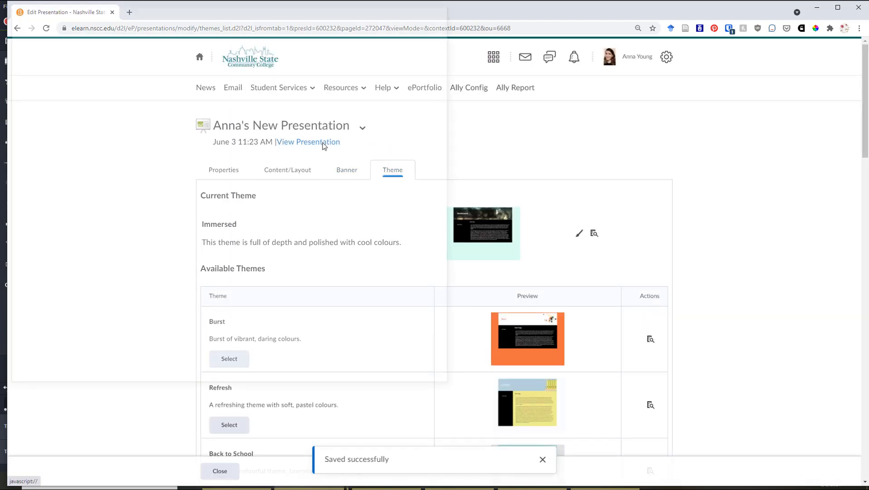
{"action": "scroll", "coordinate": [360, 190], "scroll_direction": "down", "scroll_amount": 1}
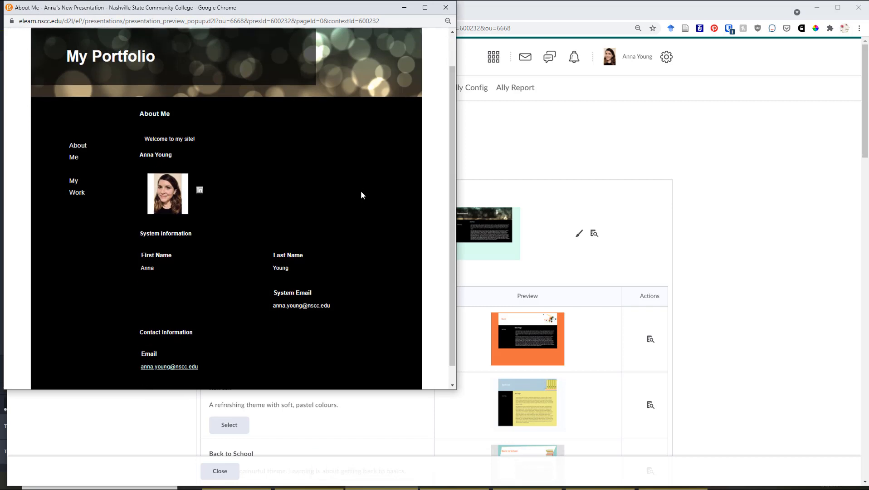
{"action": "scroll", "coordinate": [340, 212], "scroll_direction": "up", "scroll_amount": 1}
{"action": "left_click", "coordinate": [82, 231]}
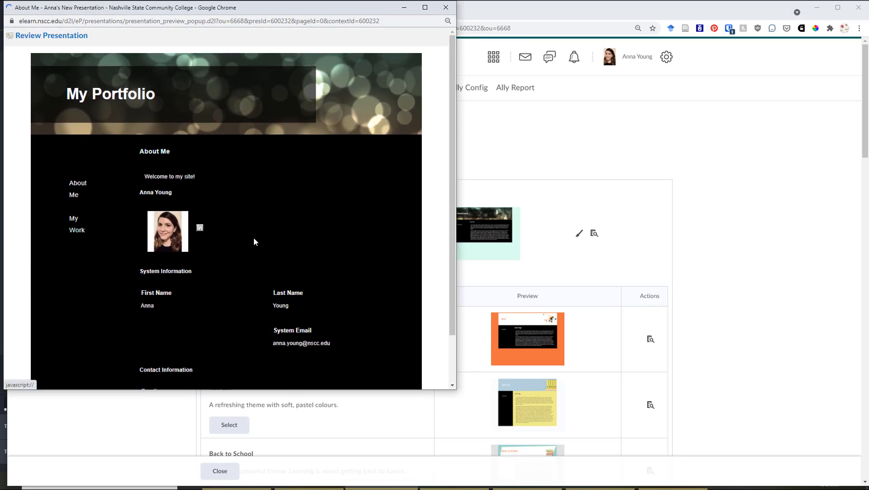
{"action": "scroll", "coordinate": [292, 234], "scroll_direction": "down", "scroll_amount": 3}
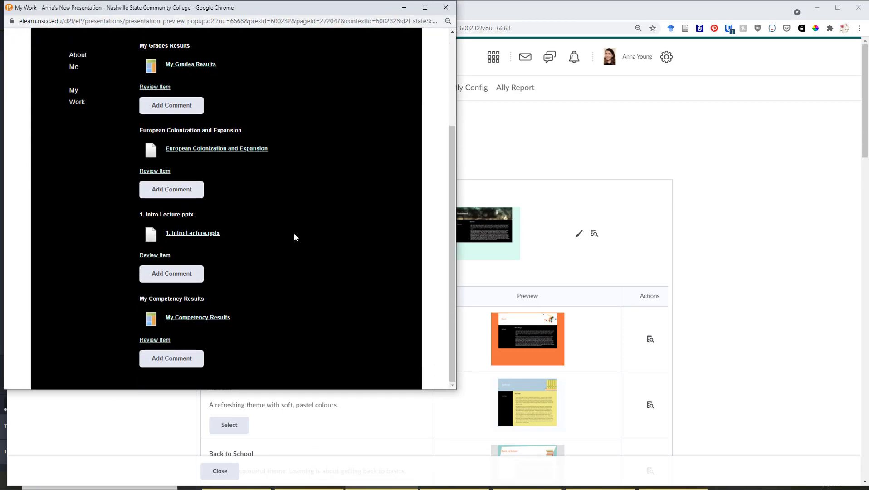
{"action": "scroll", "coordinate": [292, 233], "scroll_direction": "up", "scroll_amount": 3}
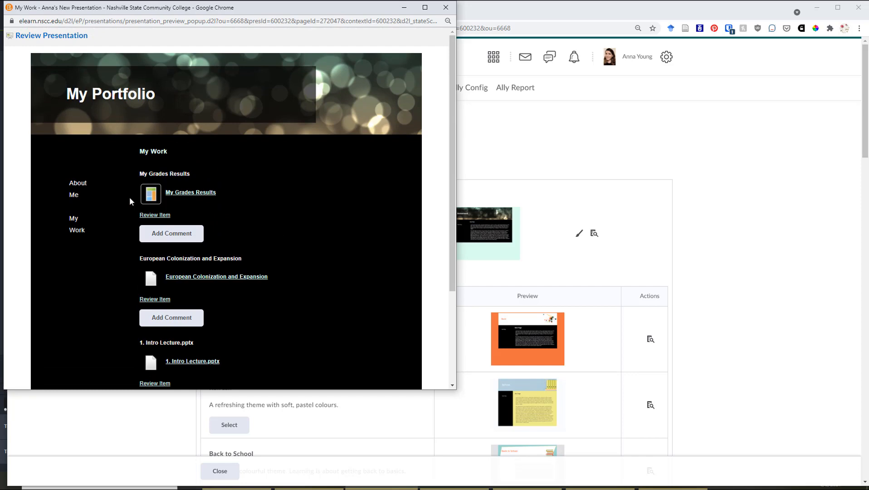
{"action": "left_click", "coordinate": [78, 183]}
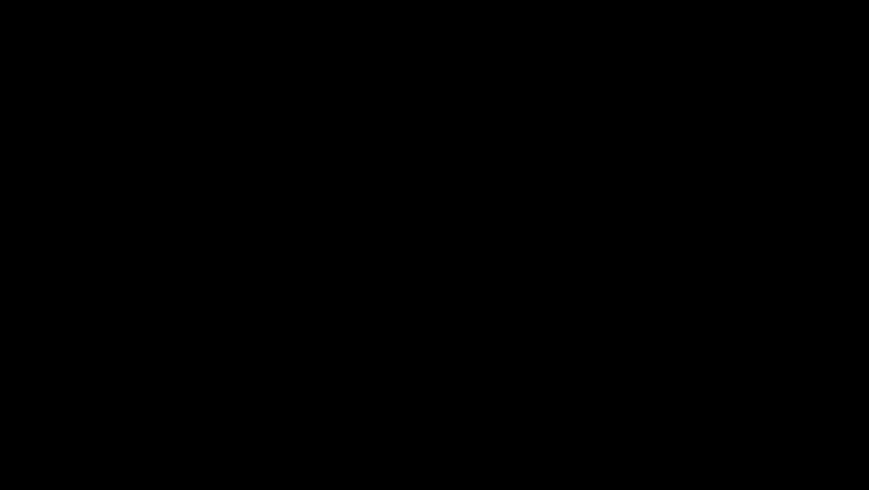